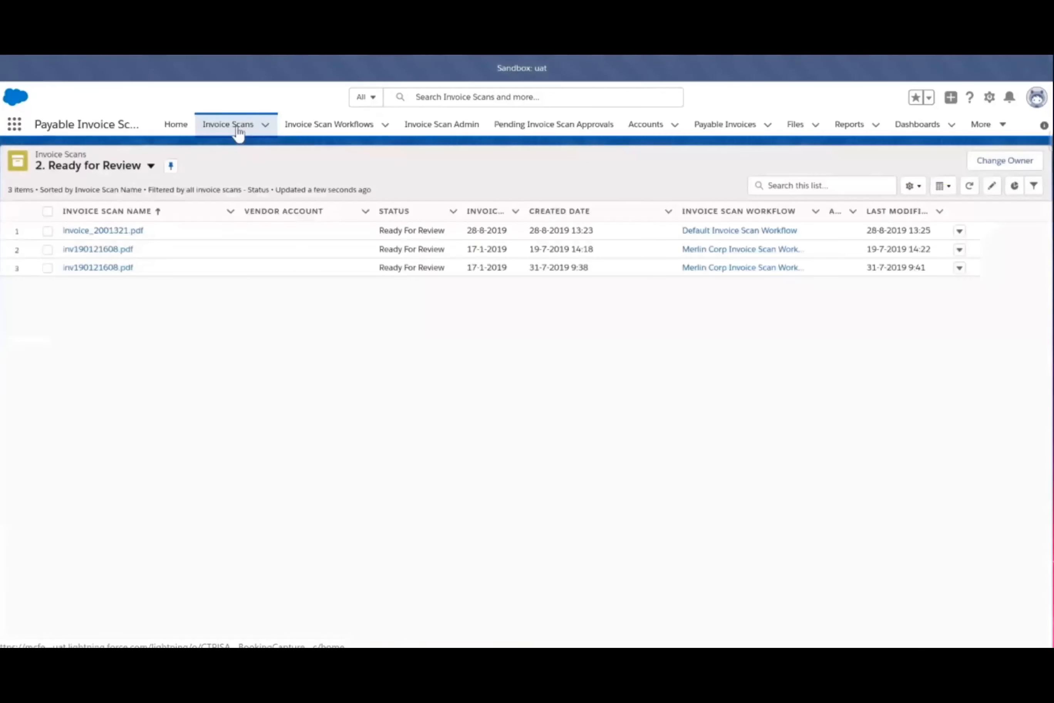
# Switch the invoice scans to the "3. Review In Progress" list view and open the scan MCFA PI2.pdf
pyautogui.click(151, 166)
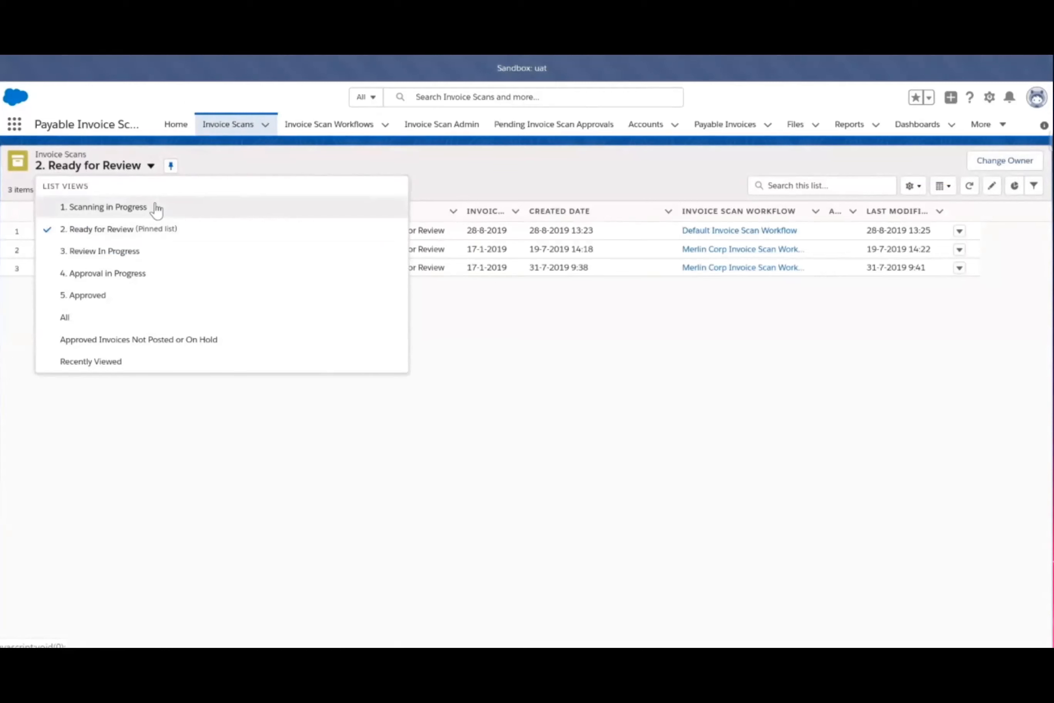
pyautogui.click(94, 232)
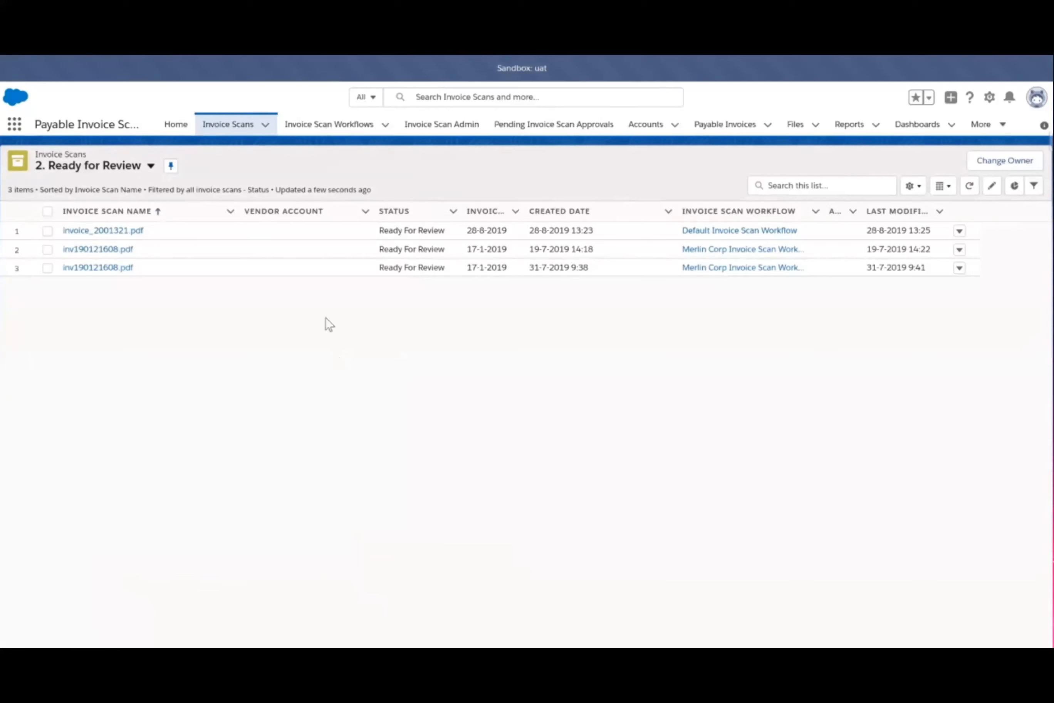
pyautogui.click(151, 169)
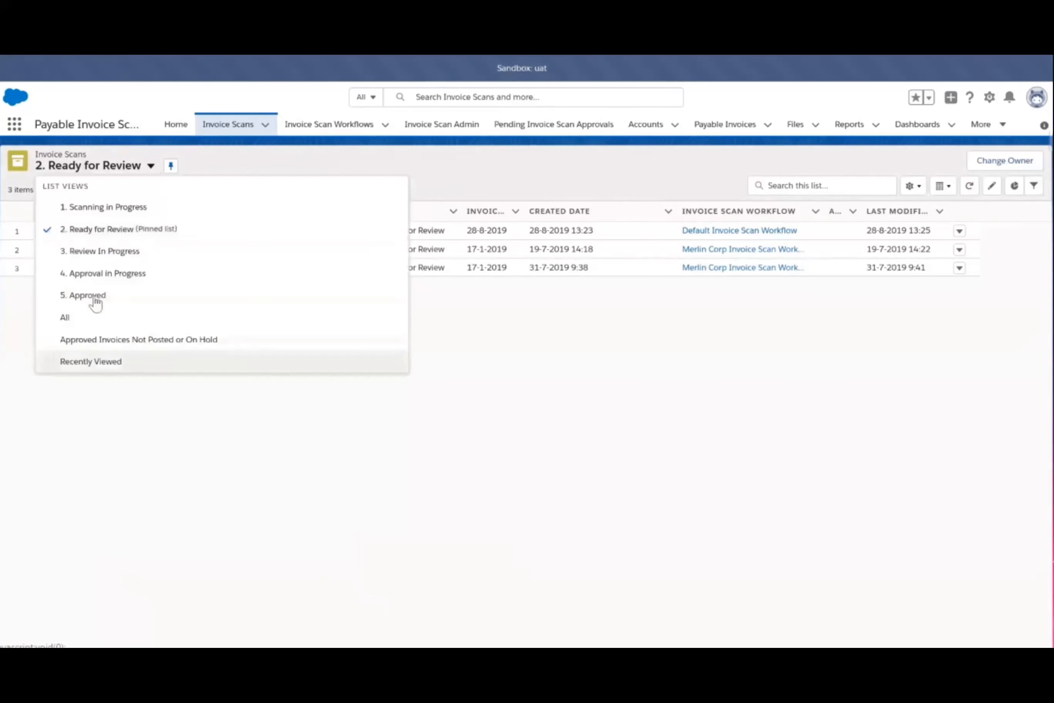
pyautogui.click(107, 254)
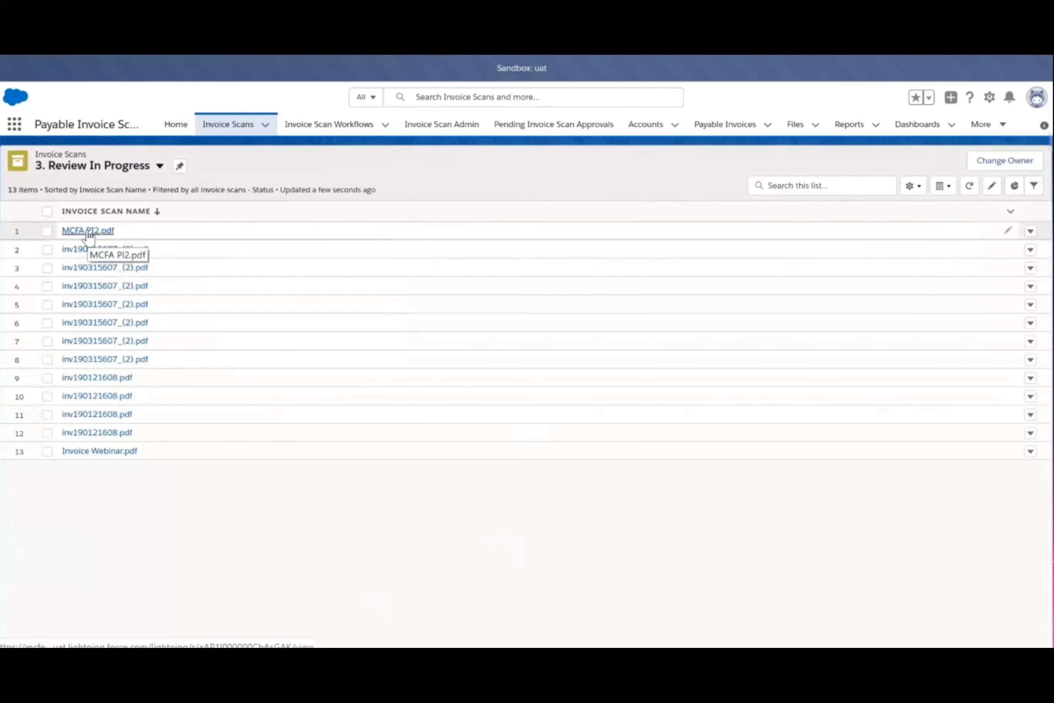
pyautogui.click(89, 232)
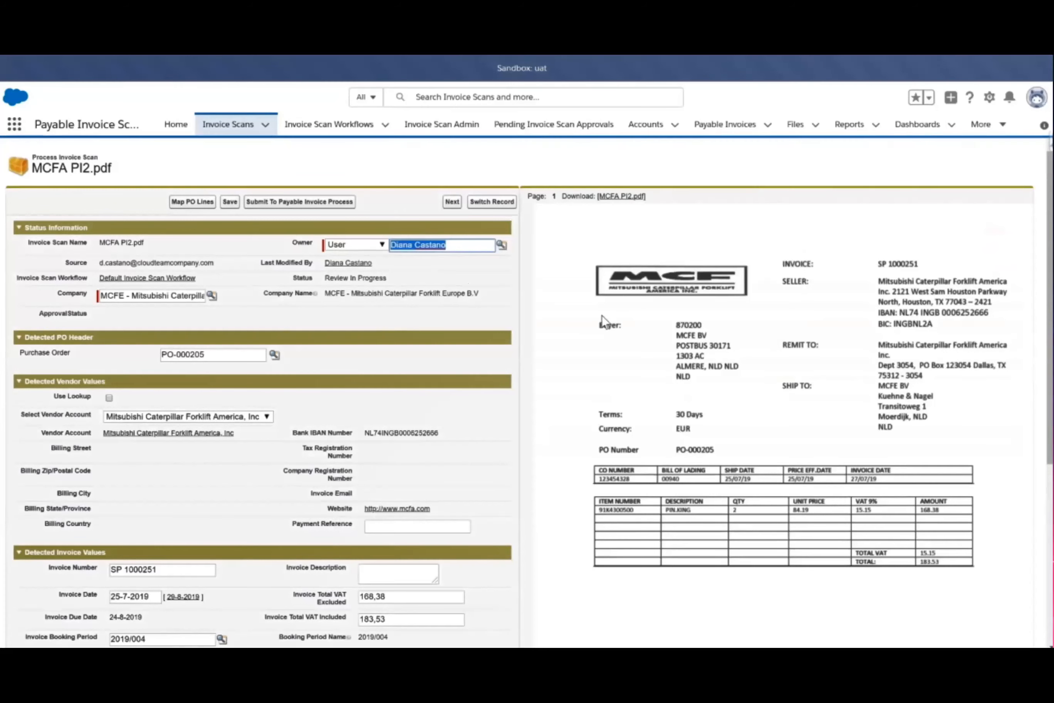
# Look through the detected invoice values and expand the OCR Results section to read the captured labels and values
pyautogui.scroll(-3, 256, 334)
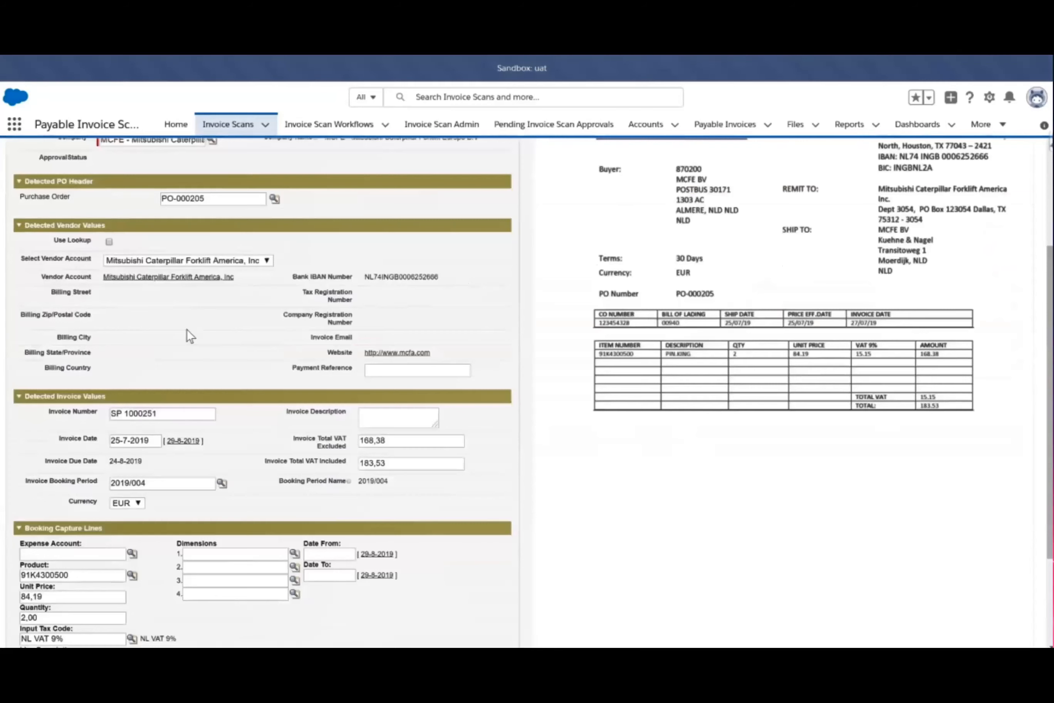
pyautogui.scroll(-2, 275, 311)
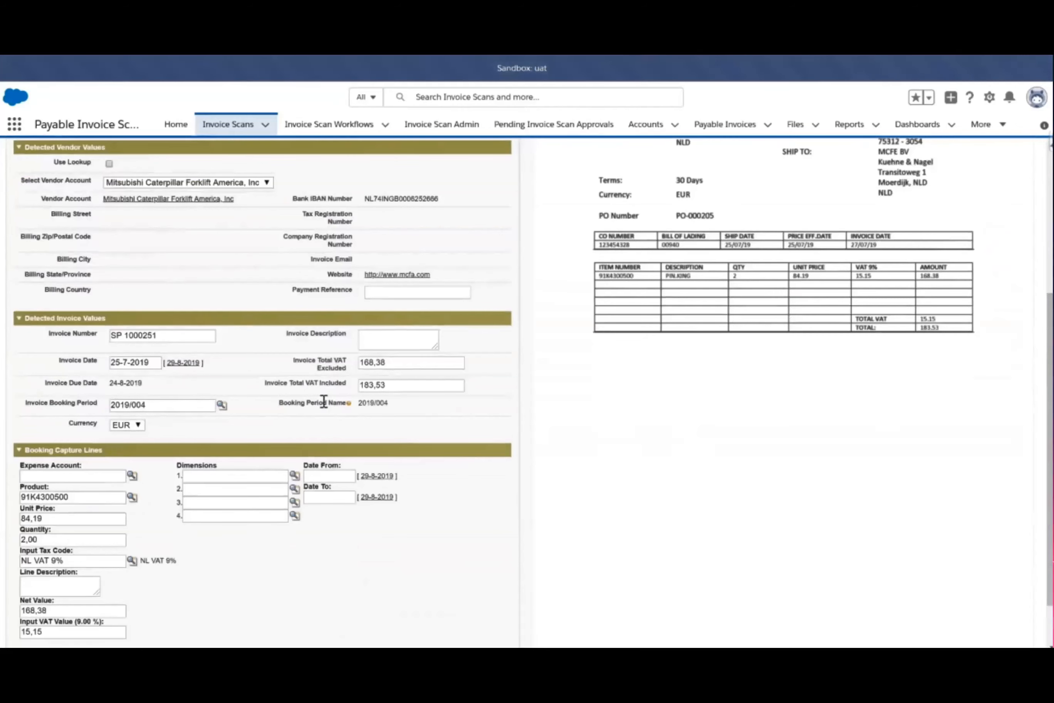
pyautogui.scroll(-2, 323, 401)
pyautogui.scroll(8, 323, 403)
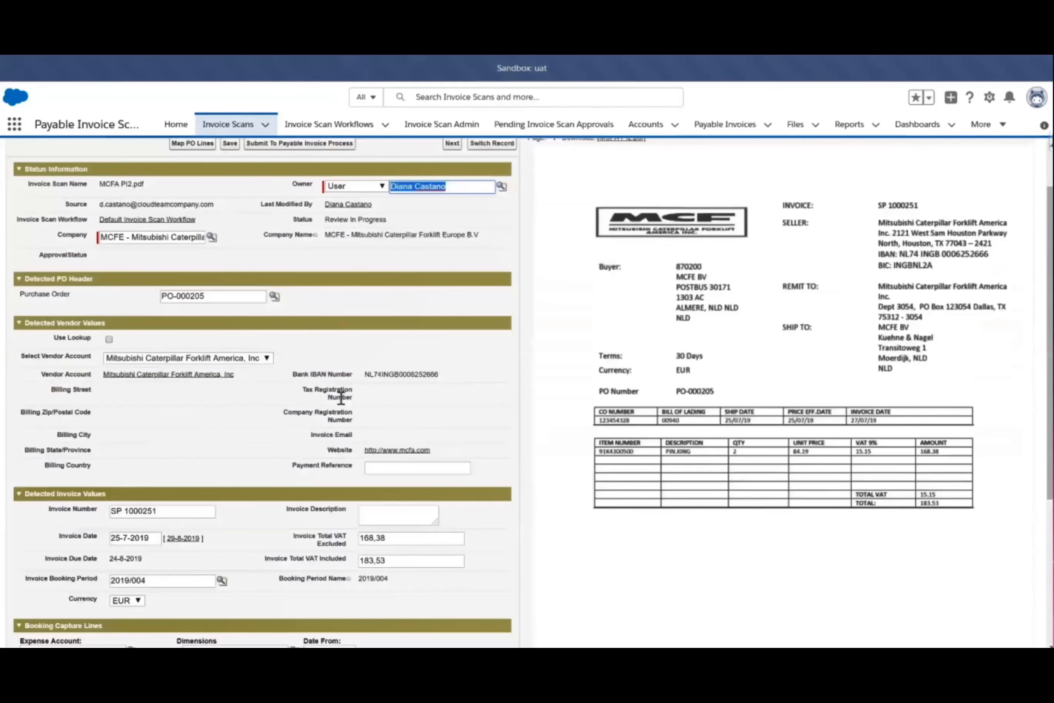
pyautogui.scroll(-8, 341, 398)
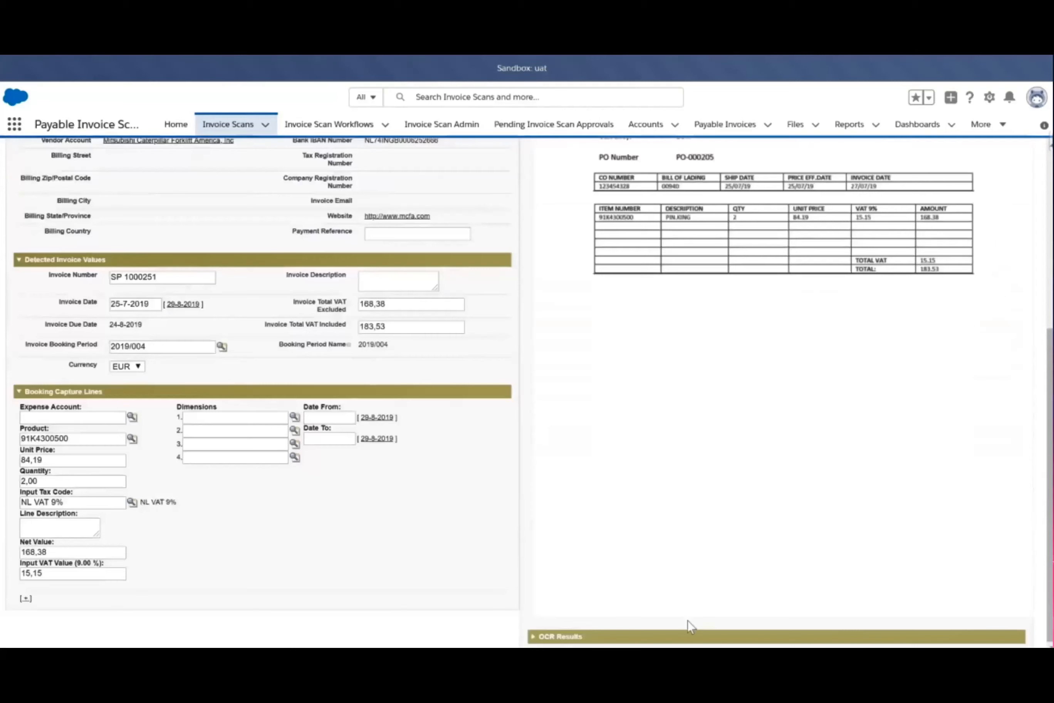
pyautogui.click(561, 631)
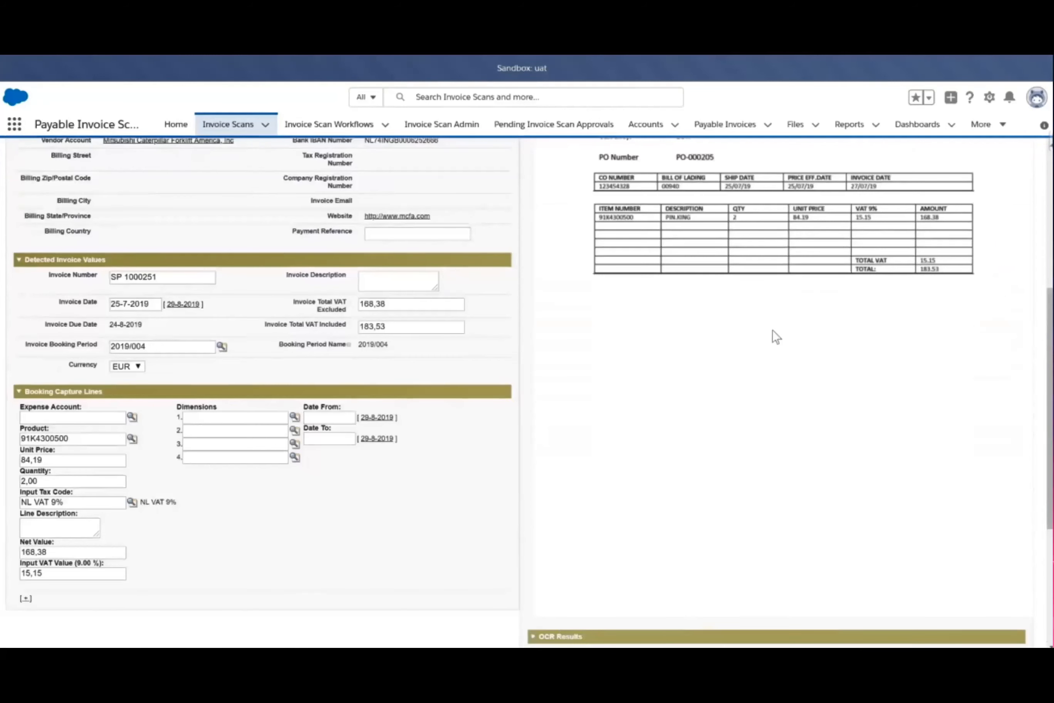
pyautogui.scroll(-8, 773, 333)
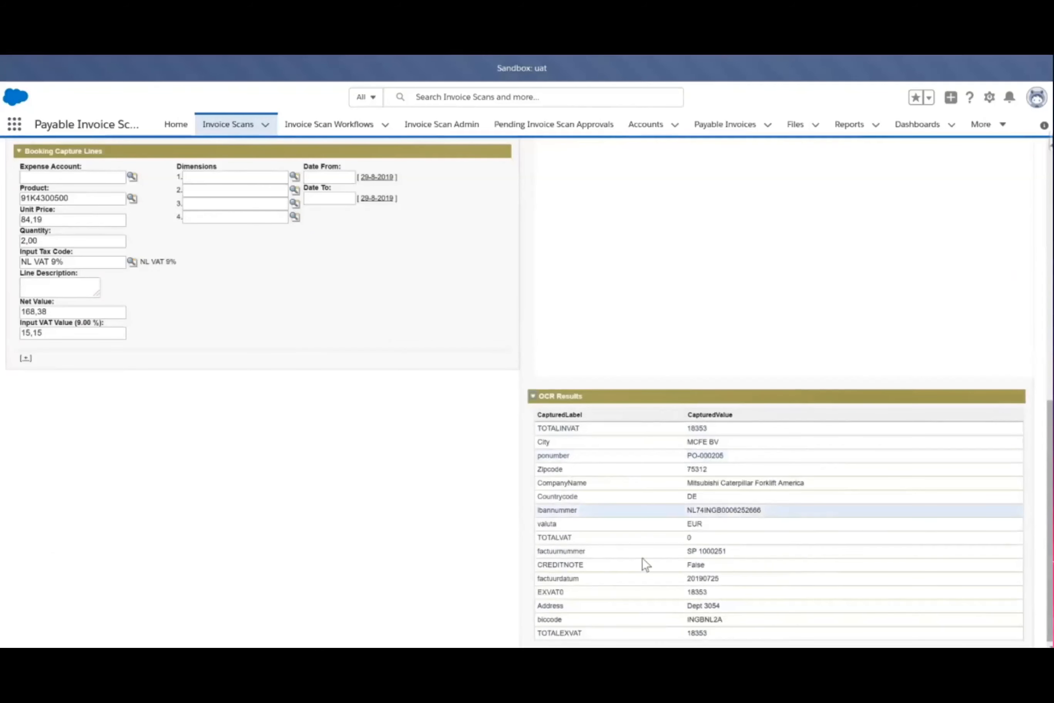
# Compare the detected header and vendor values with the scanned invoice, checking the vendor's Bank IBAN Number
pyautogui.scroll(2, 646, 565)
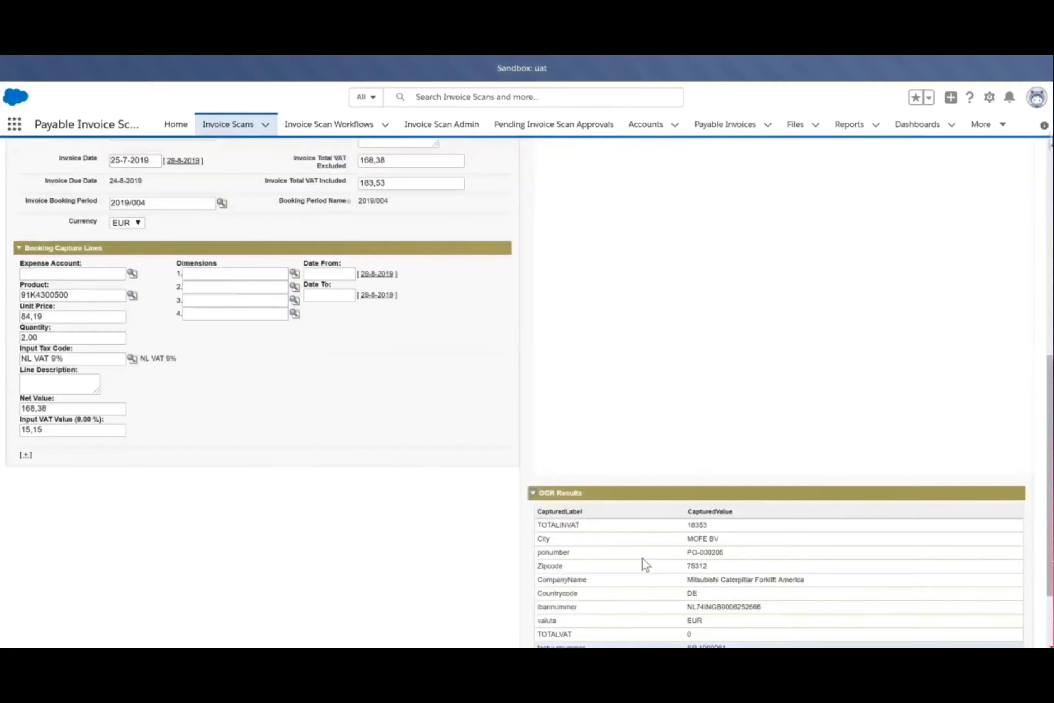
pyautogui.scroll(5, 646, 565)
pyautogui.scroll(3, 643, 559)
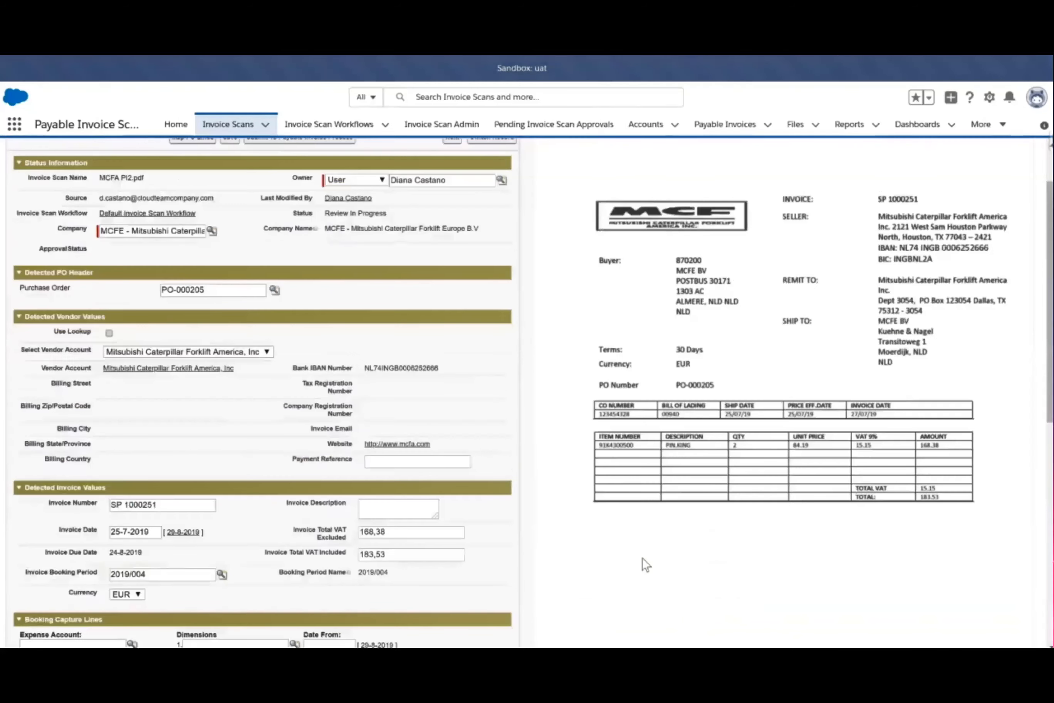
pyautogui.scroll(2, 643, 557)
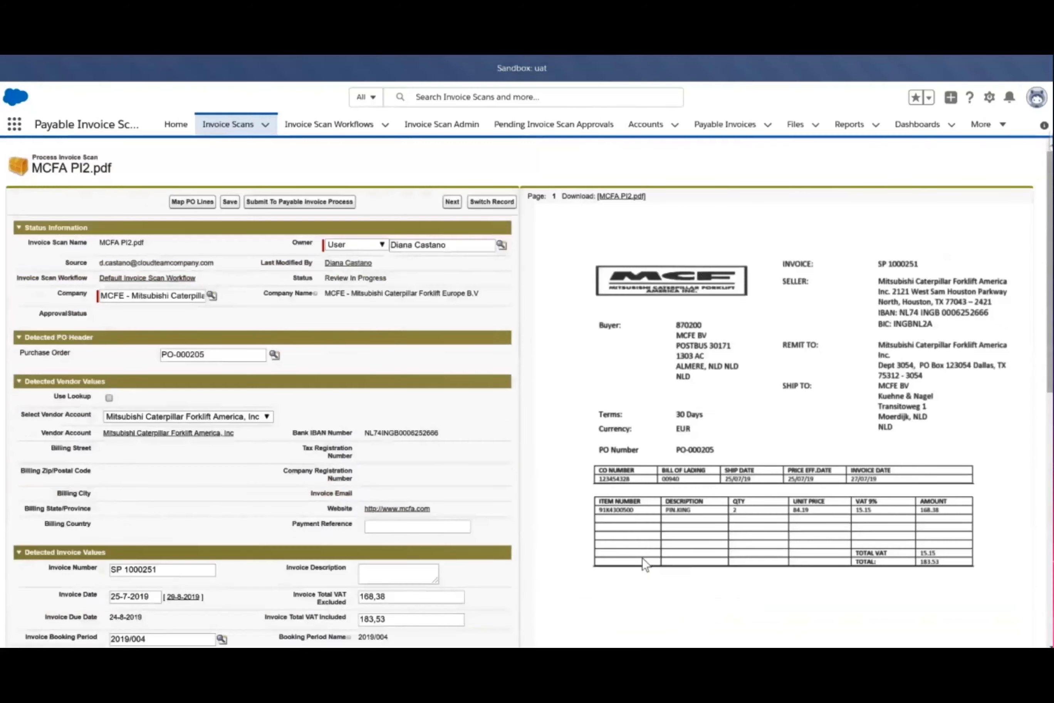
pyautogui.scroll(-2, 642, 557)
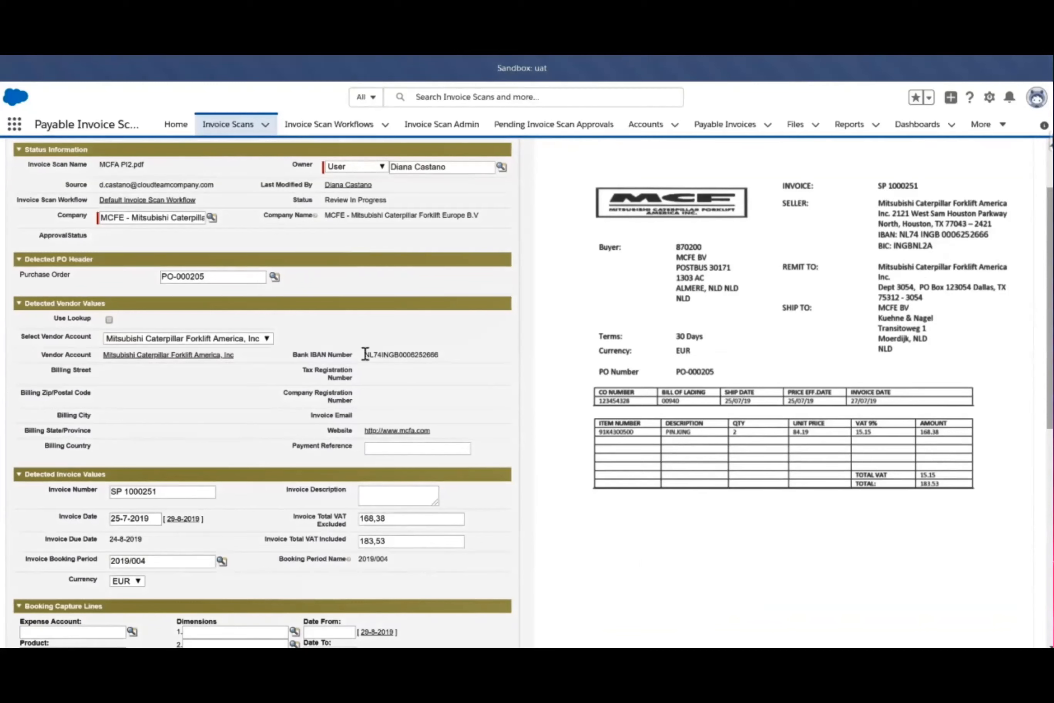
pyautogui.moveTo(366, 354); pyautogui.dragTo(444, 362)
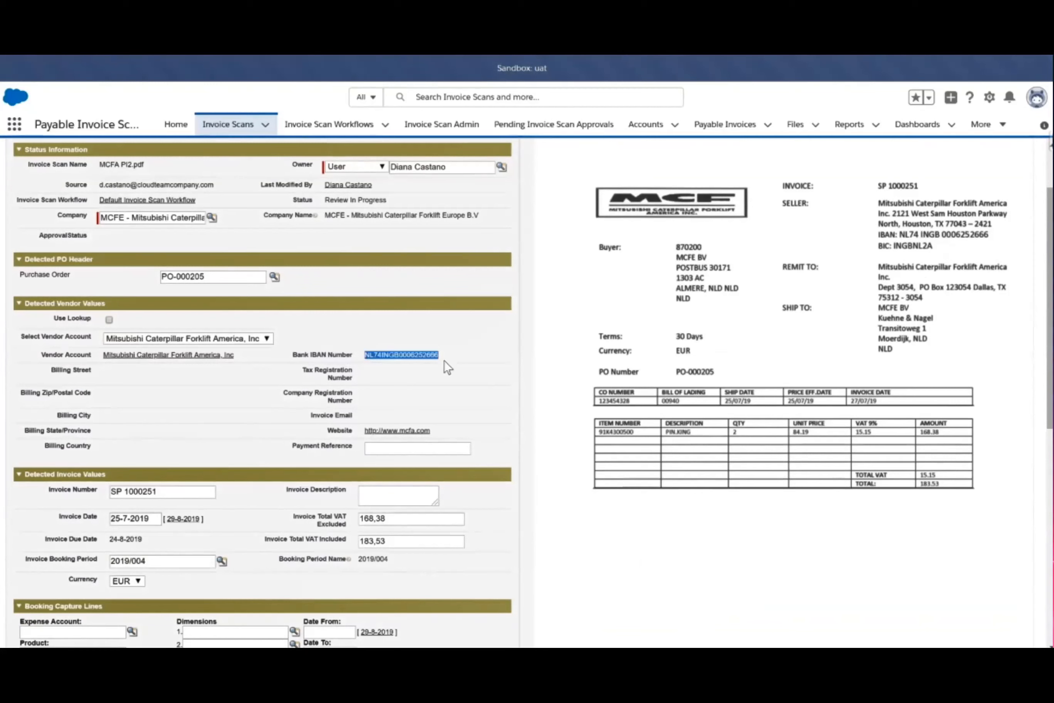
pyautogui.click(358, 358)
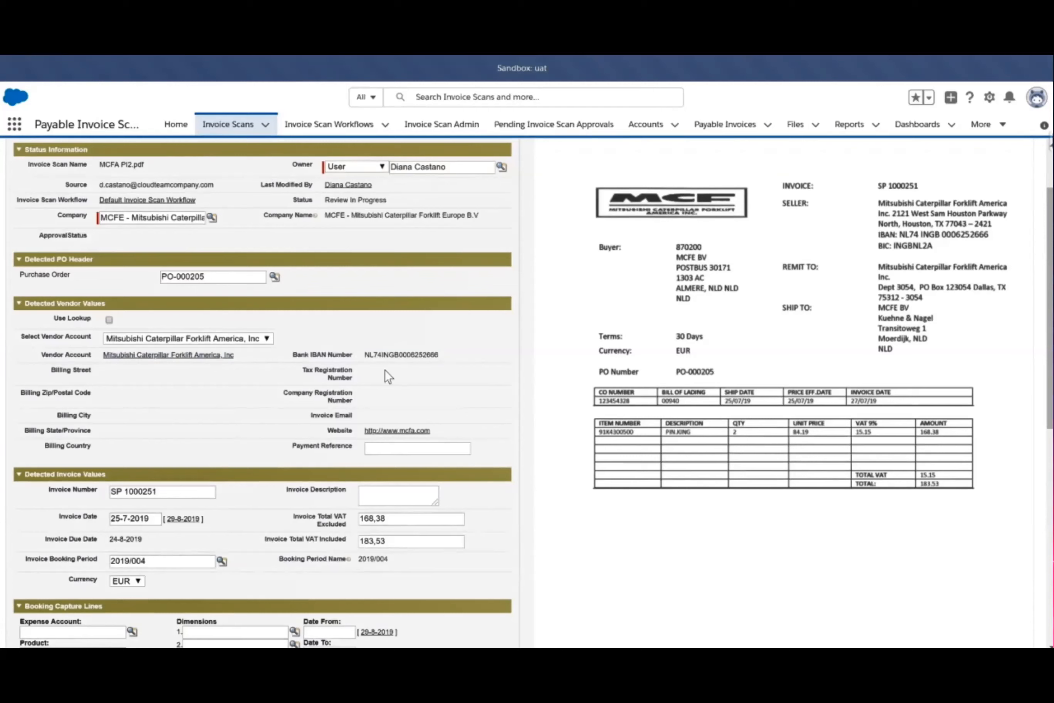
pyautogui.scroll(-3, 78, 426)
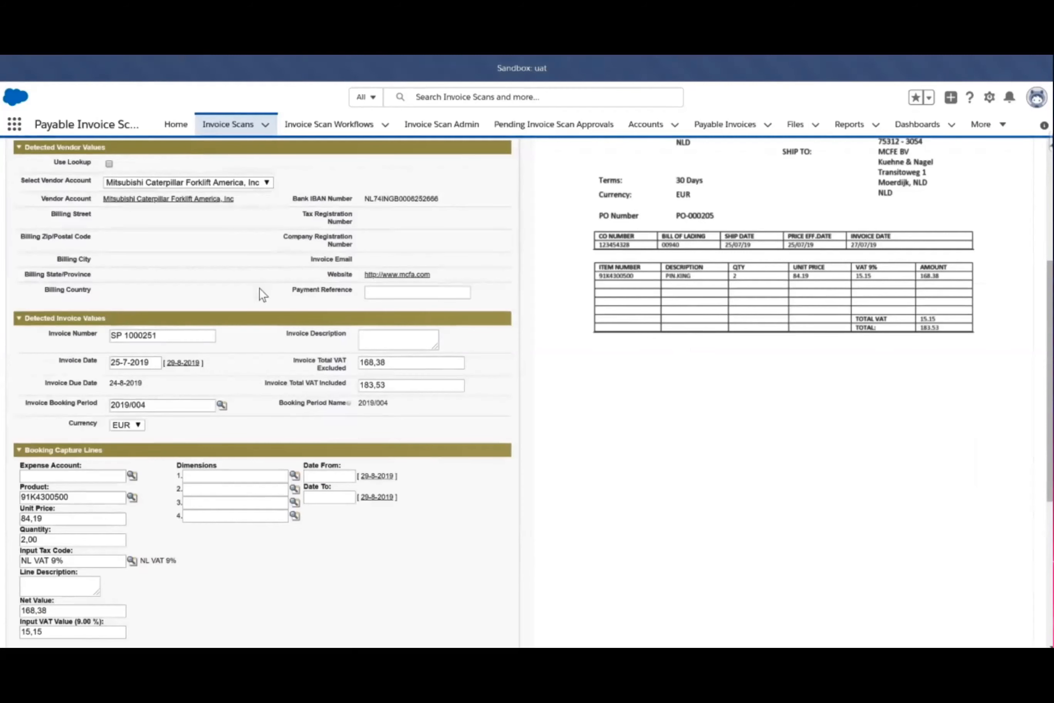
pyautogui.scroll(3, 259, 288)
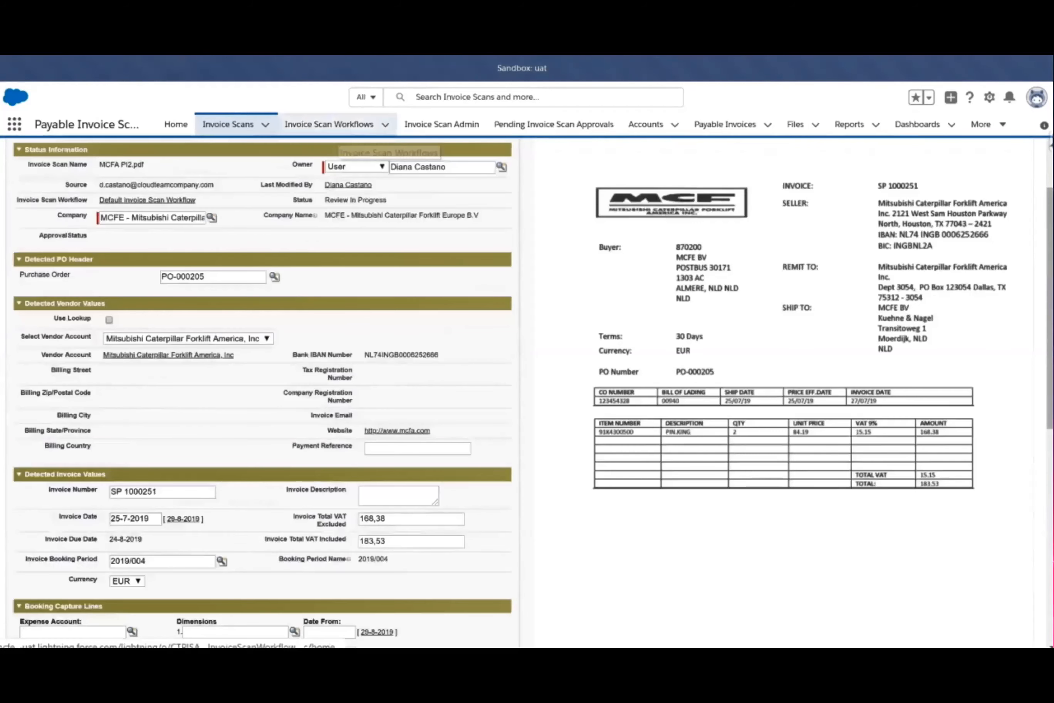
# Open the Default Invoice Scan Workflow for editing, review its accepted file extensions and other settings, and save the record
pyautogui.click(336, 127)
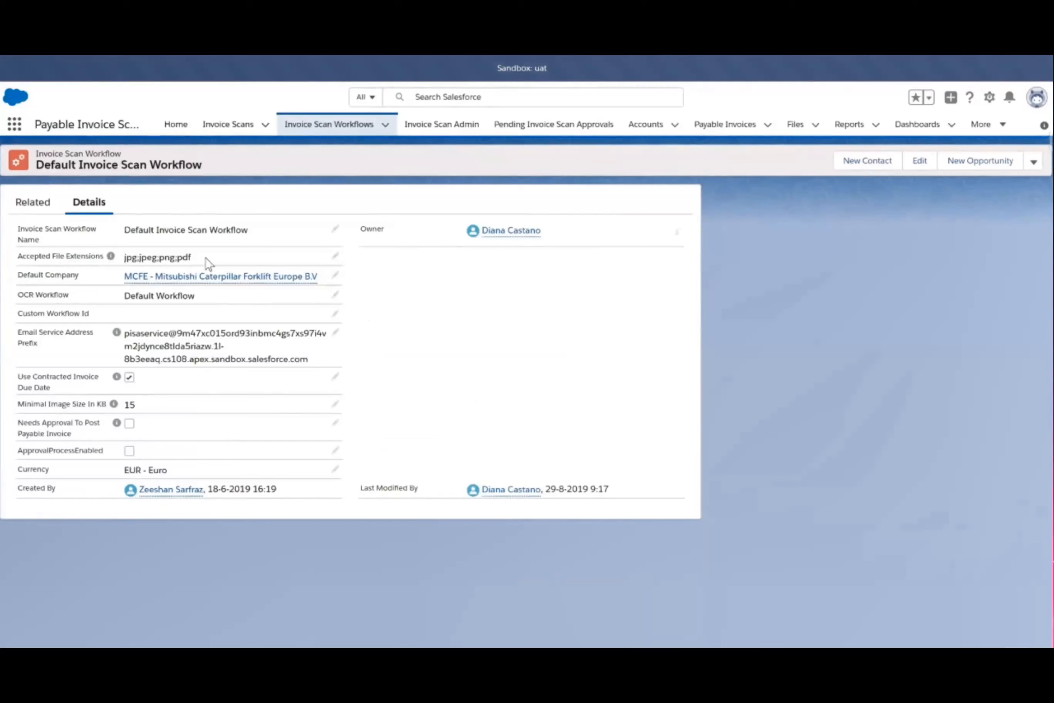
pyautogui.click(335, 256)
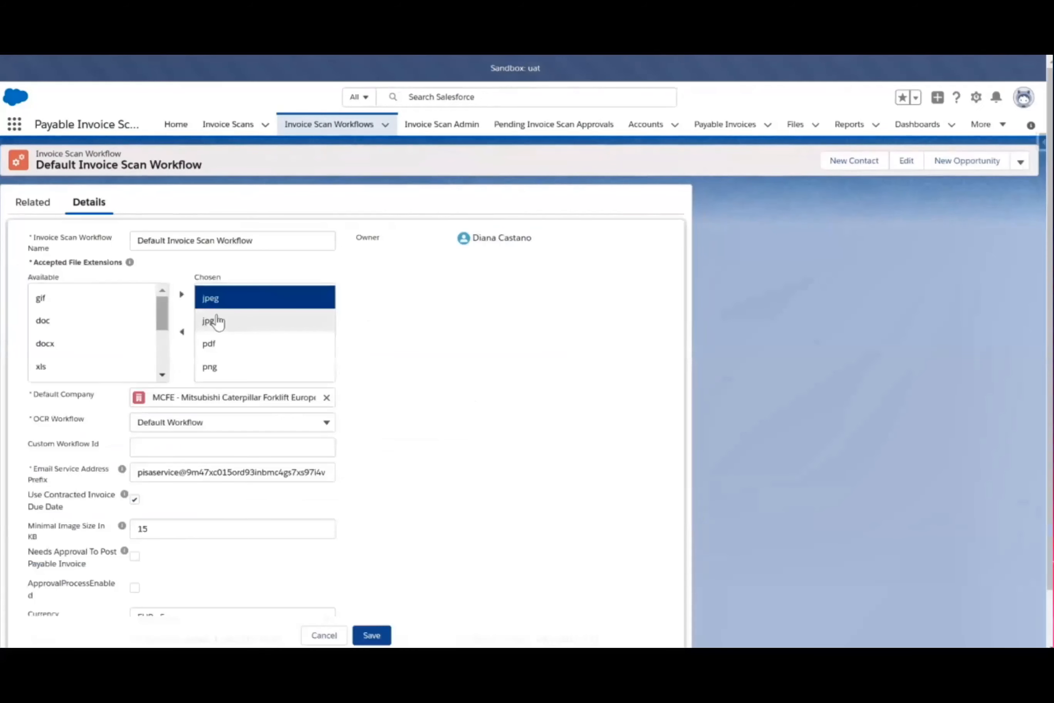
pyautogui.moveTo(164, 323)
pyautogui.mouseDown()
pyautogui.moveTo(161, 349)
pyautogui.moveTo(159, 319)
pyautogui.mouseUp()
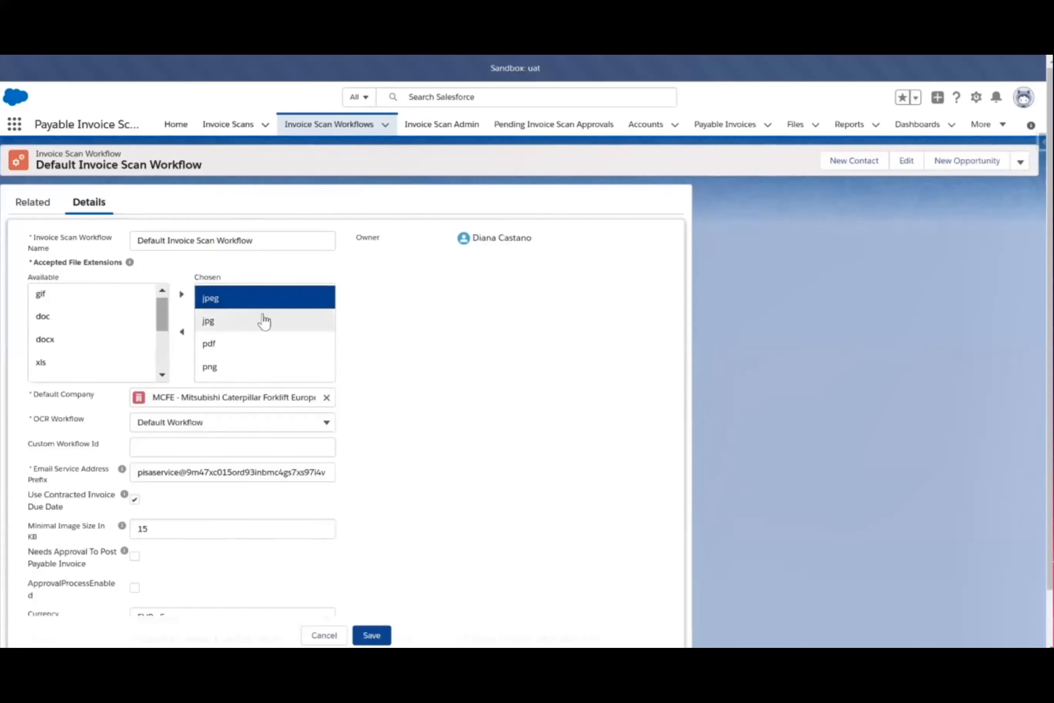
pyautogui.scroll(-2, 222, 278)
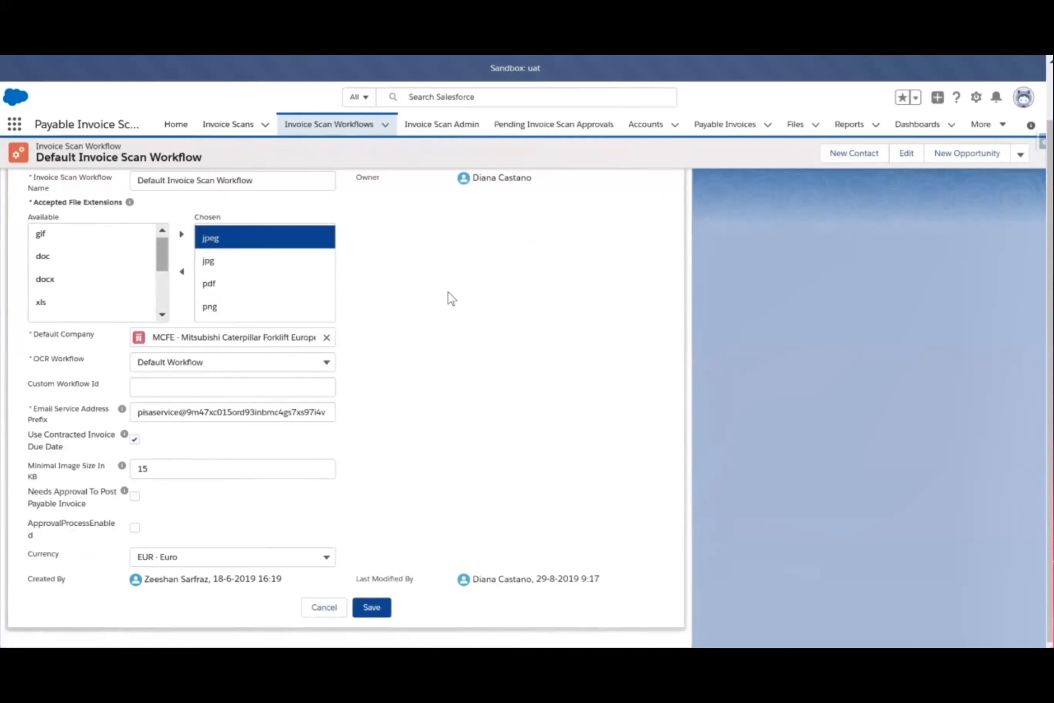
pyautogui.scroll(2, 448, 291)
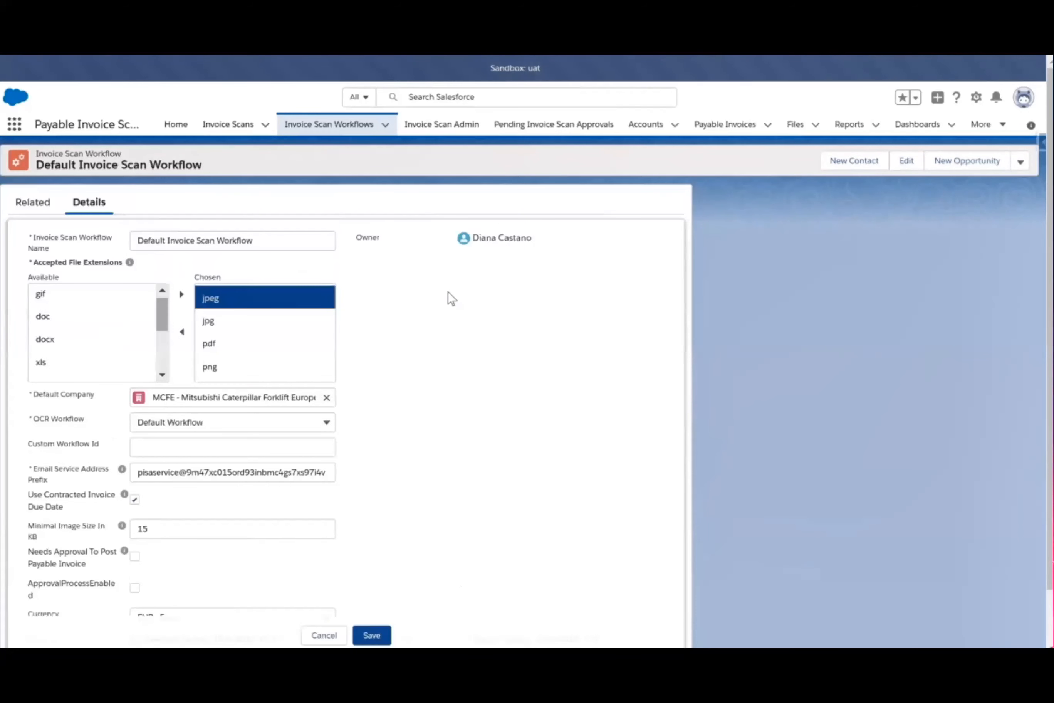
pyautogui.scroll(-2, 448, 291)
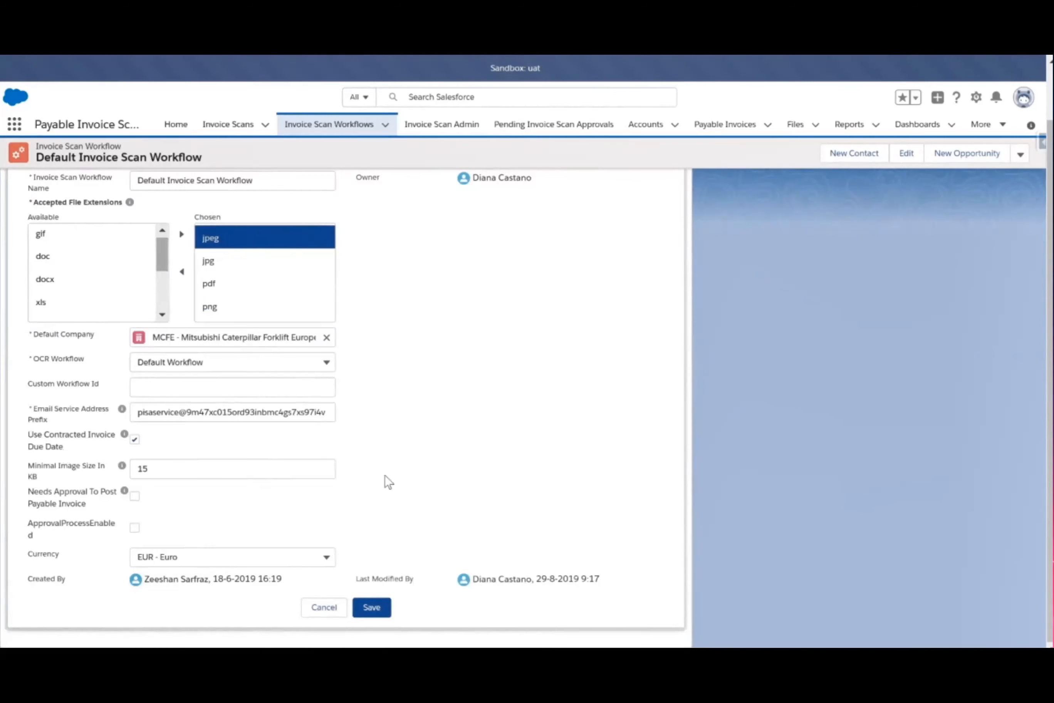
pyautogui.scroll(2, 389, 482)
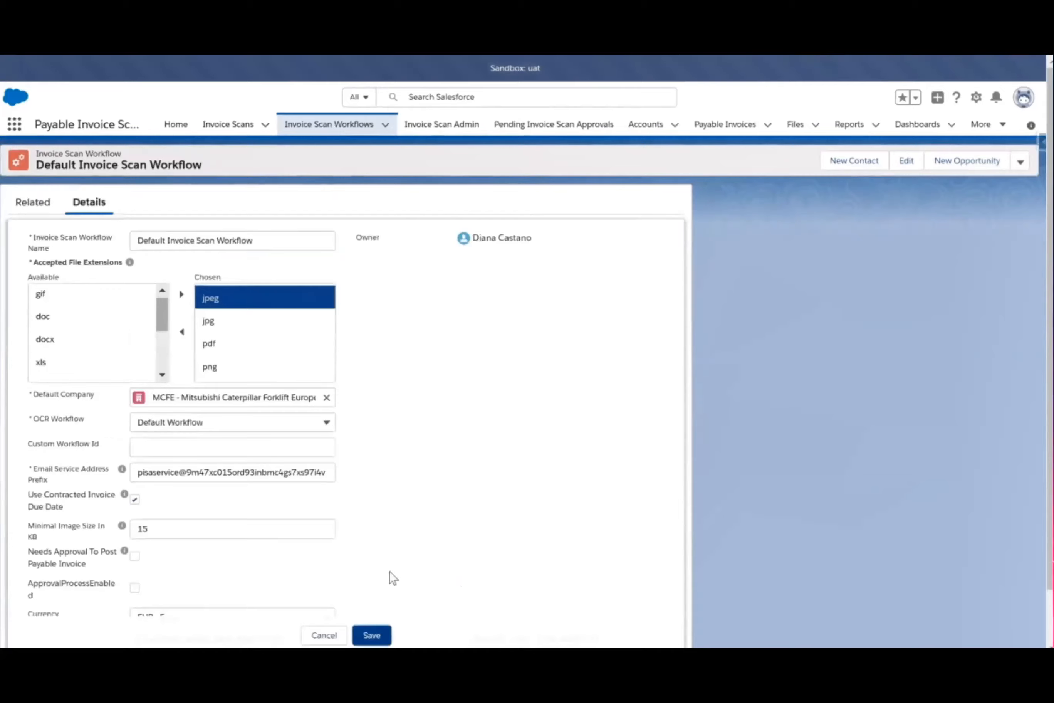
pyautogui.click(373, 635)
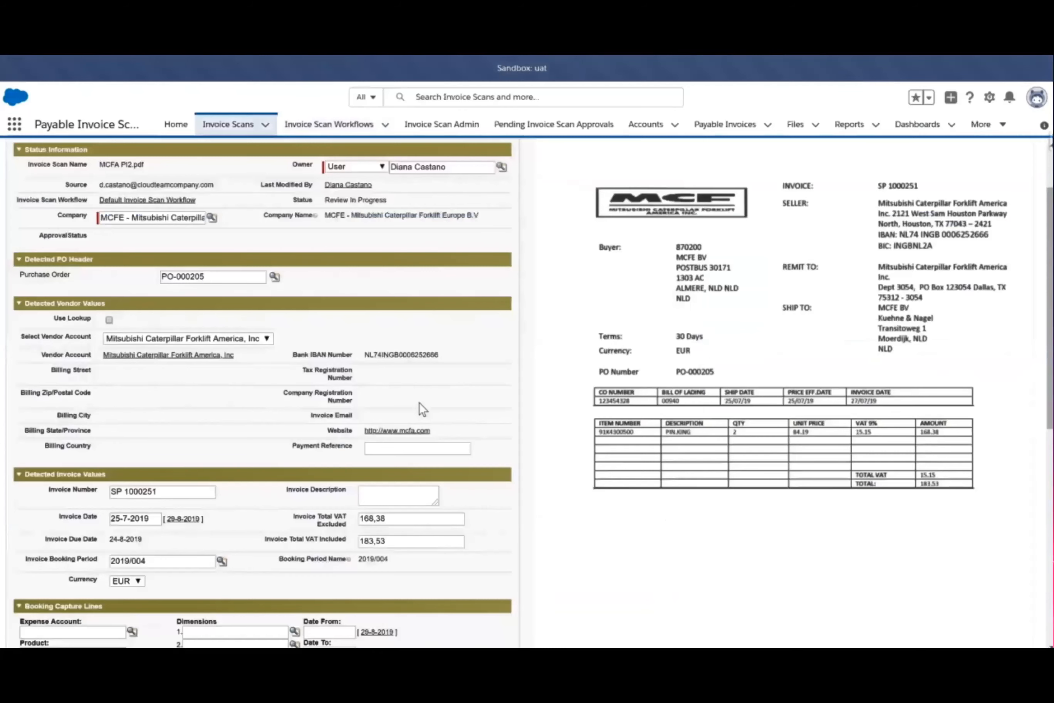
# Check the invoice date, due date and purchase order detected on the MCFA PI2.pdf invoice scan
pyautogui.scroll(-3, 419, 401)
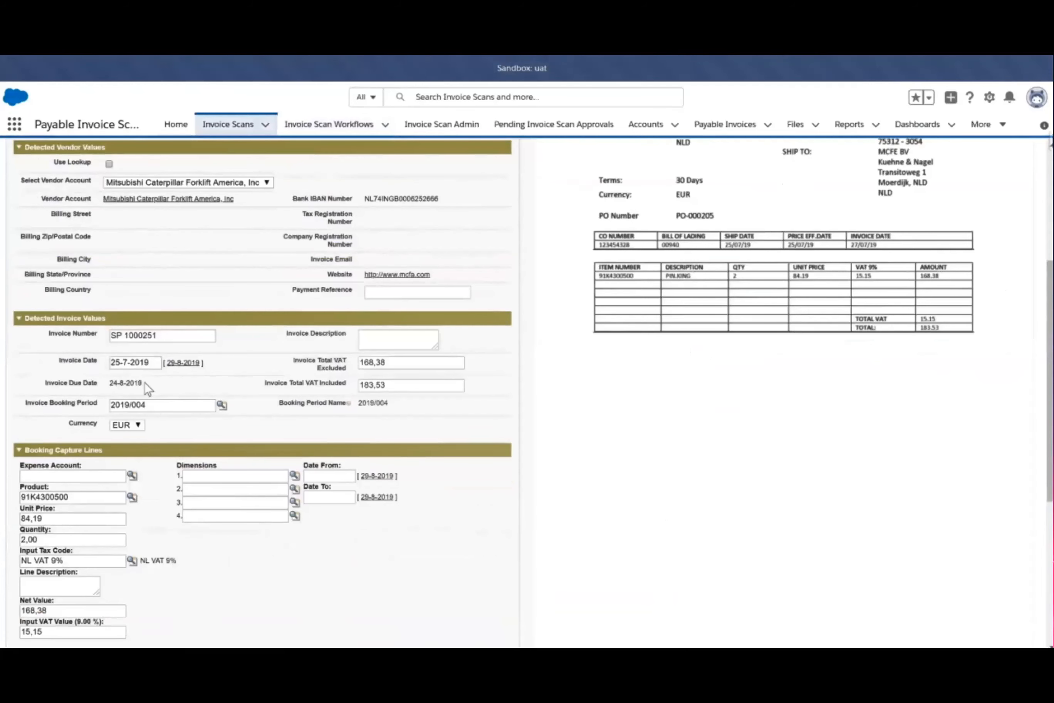
pyautogui.scroll(1, 145, 383)
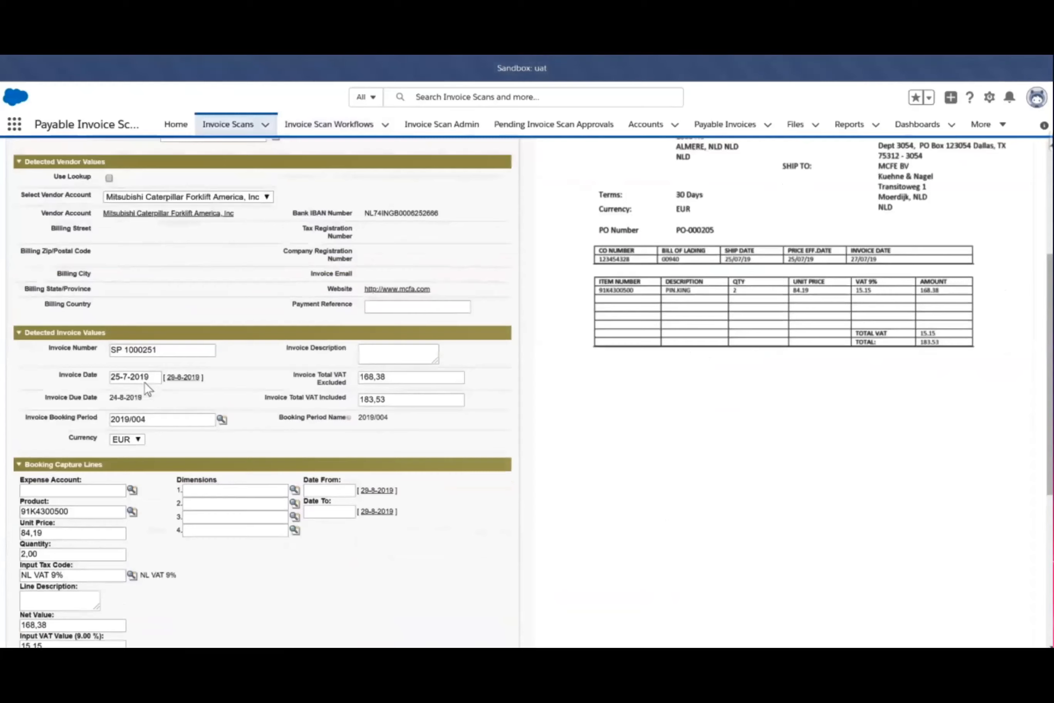
pyautogui.scroll(3, 145, 383)
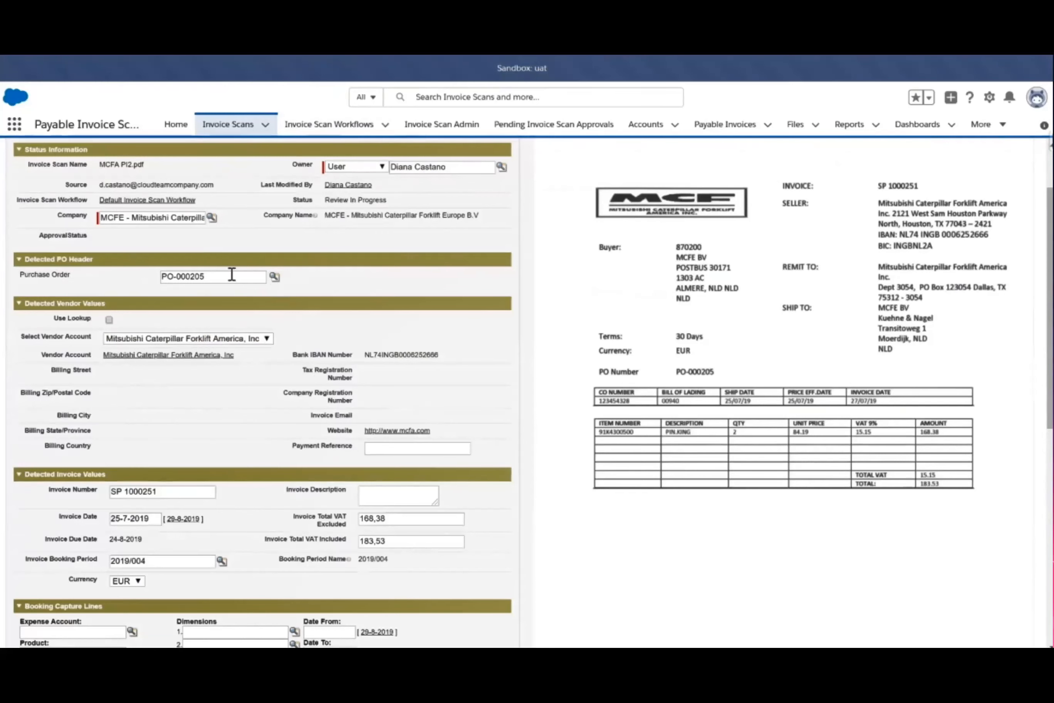
pyautogui.scroll(1, 348, 270)
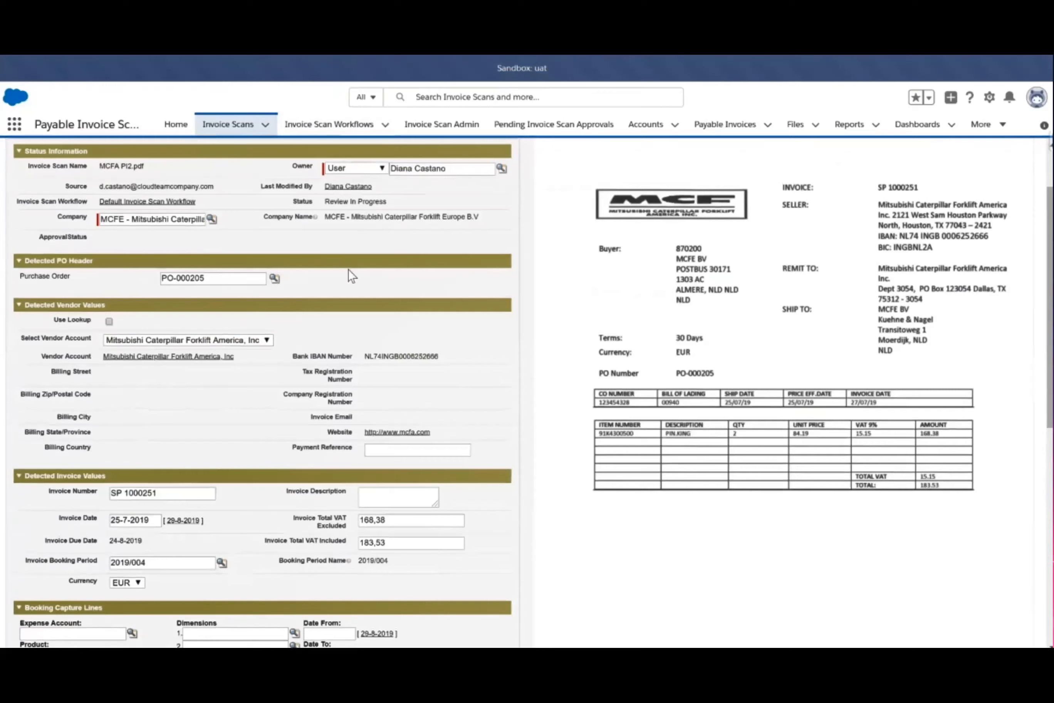
pyautogui.scroll(2, 351, 275)
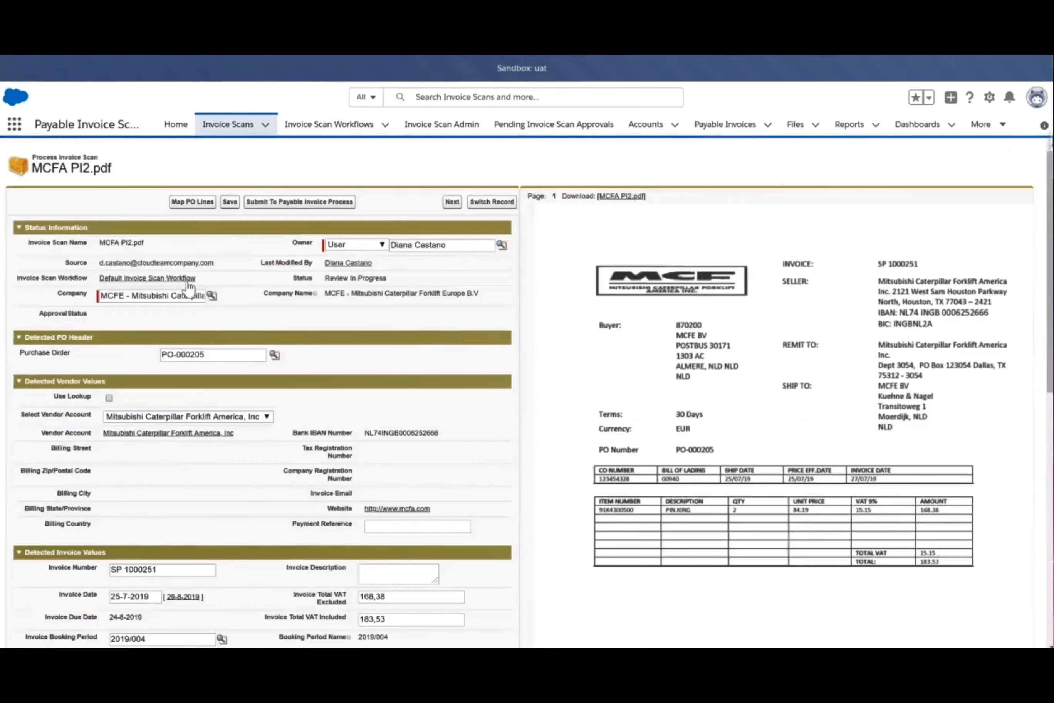
# Map the purchase order line to the MCFA PI2.pdf scan, save the mapping, and check the booking capture lines
pyautogui.click(197, 202)
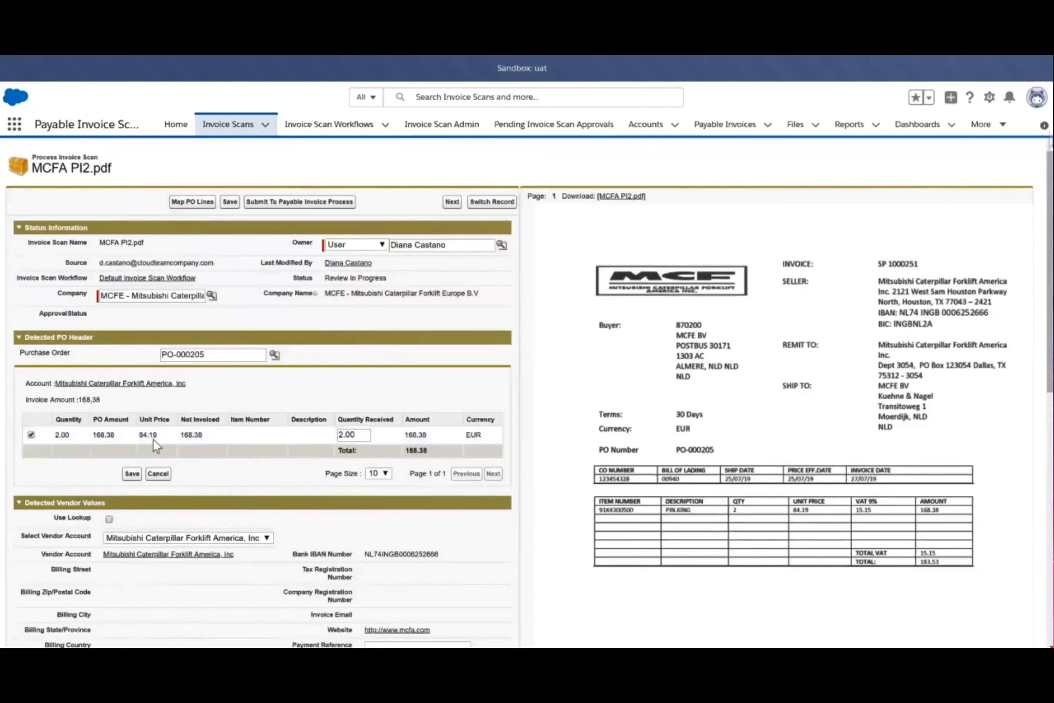
pyautogui.click(31, 435)
pyautogui.click(133, 474)
pyautogui.click(132, 475)
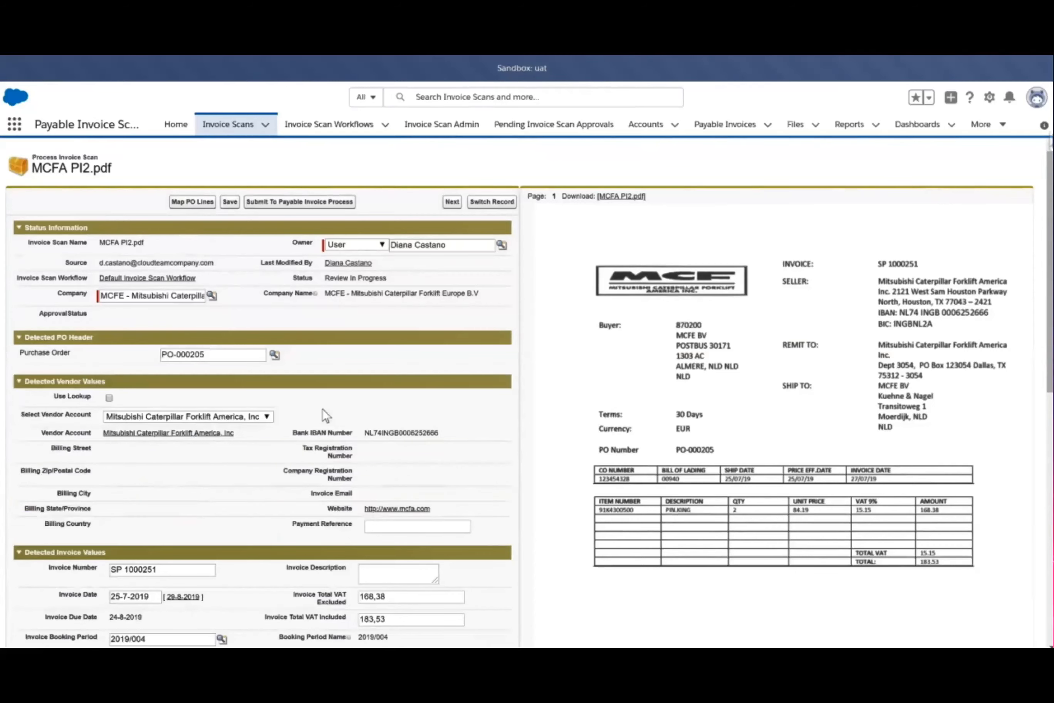
pyautogui.scroll(-4, 177, 413)
pyautogui.scroll(-5, 118, 356)
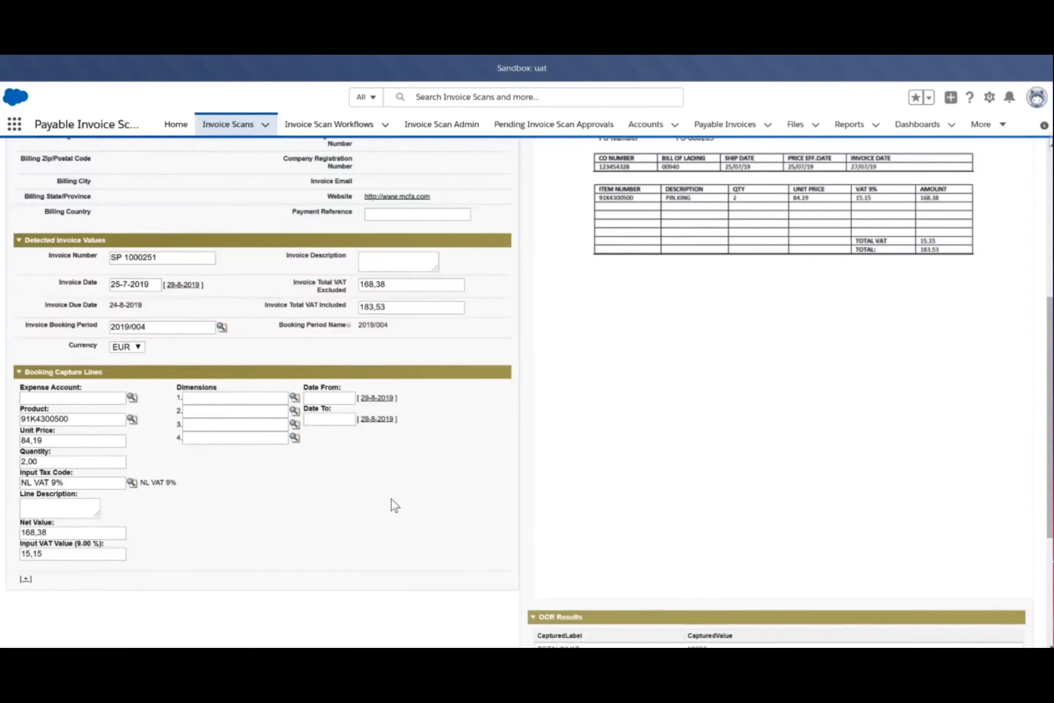
# Review the detected values and booking capture lines of MCFA PI2.pdf and submit the scan to the payable invoice process
pyautogui.scroll(3, 391, 498)
pyautogui.scroll(-3, 391, 498)
pyautogui.scroll(2, 289, 427)
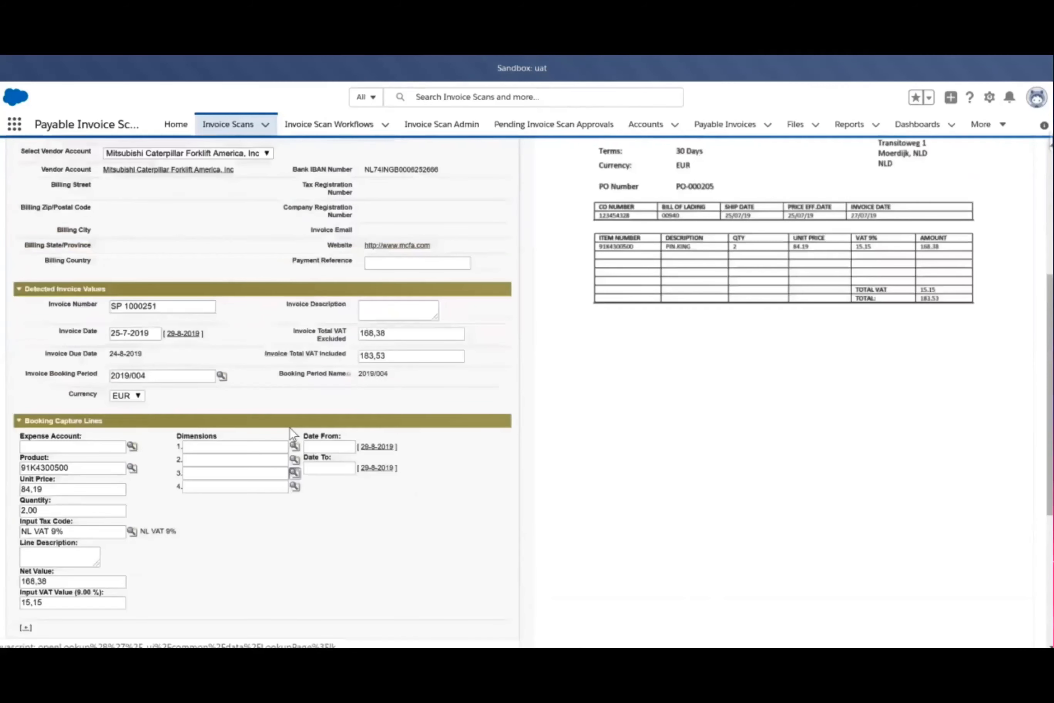
pyautogui.scroll(1, 389, 459)
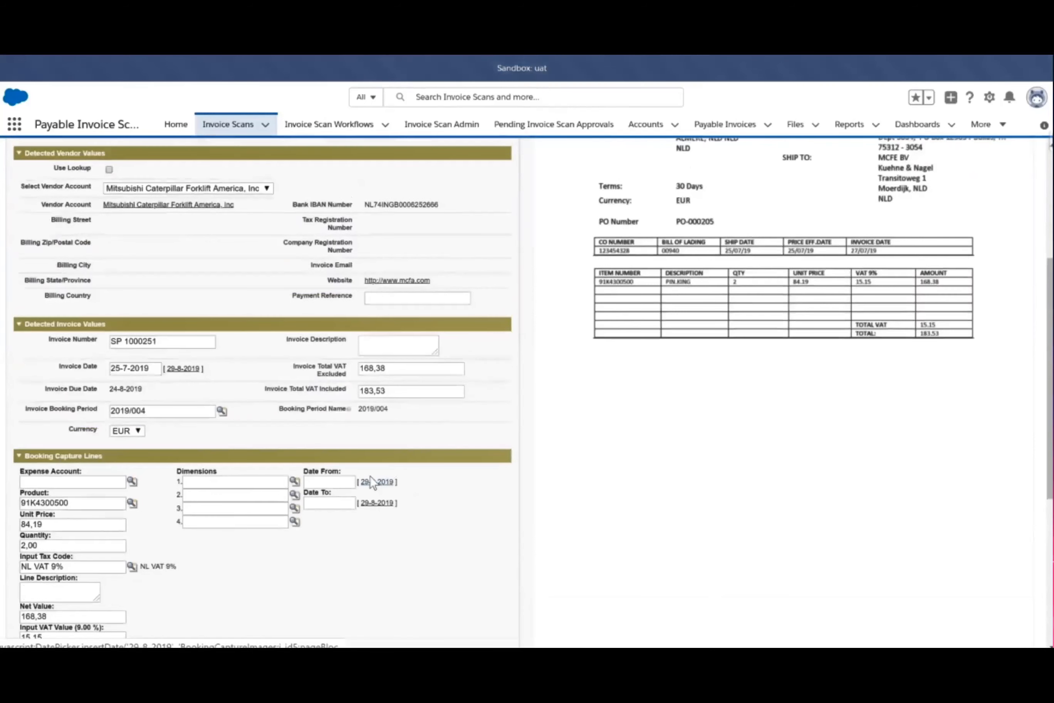
pyautogui.scroll(3, 272, 261)
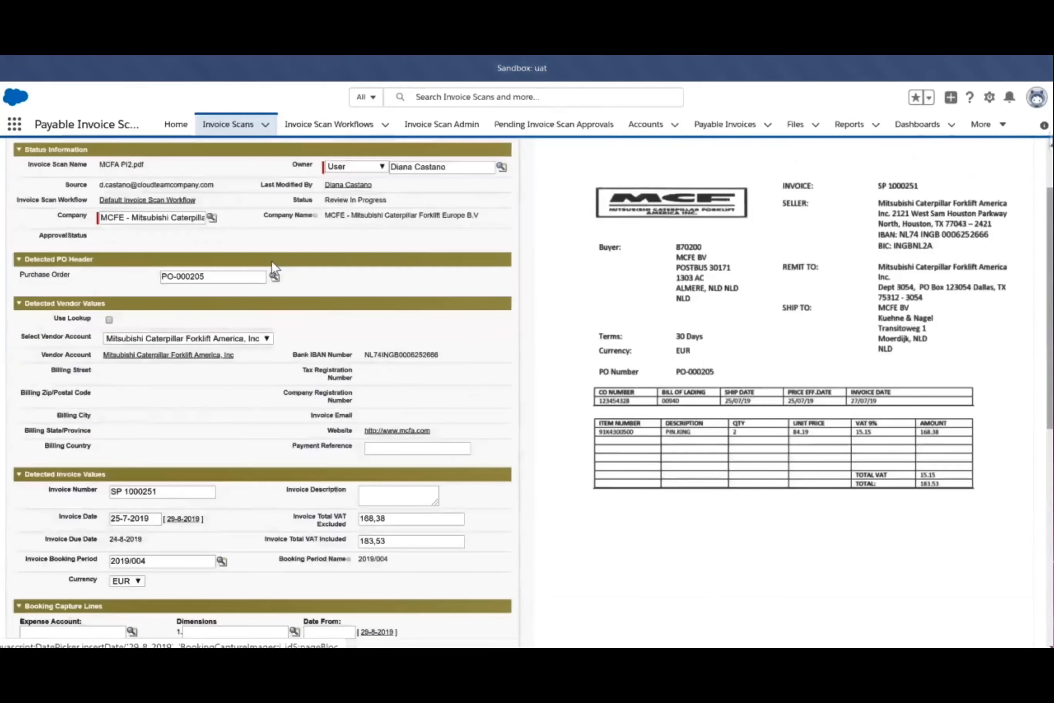
pyautogui.scroll(2, 272, 261)
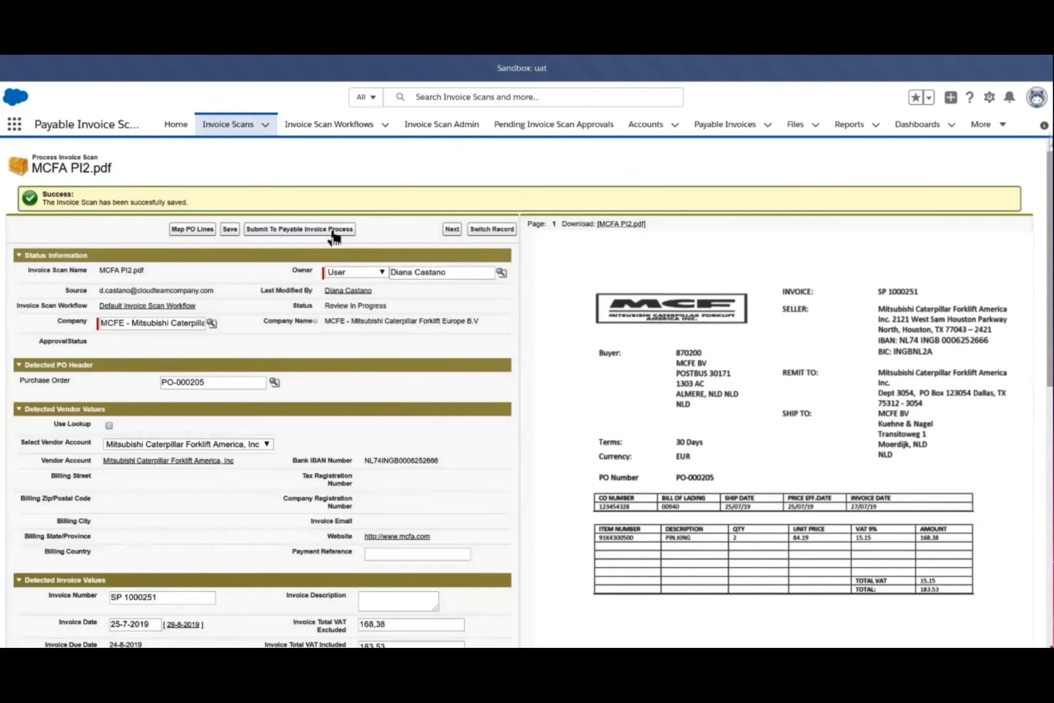
pyautogui.click(266, 126)
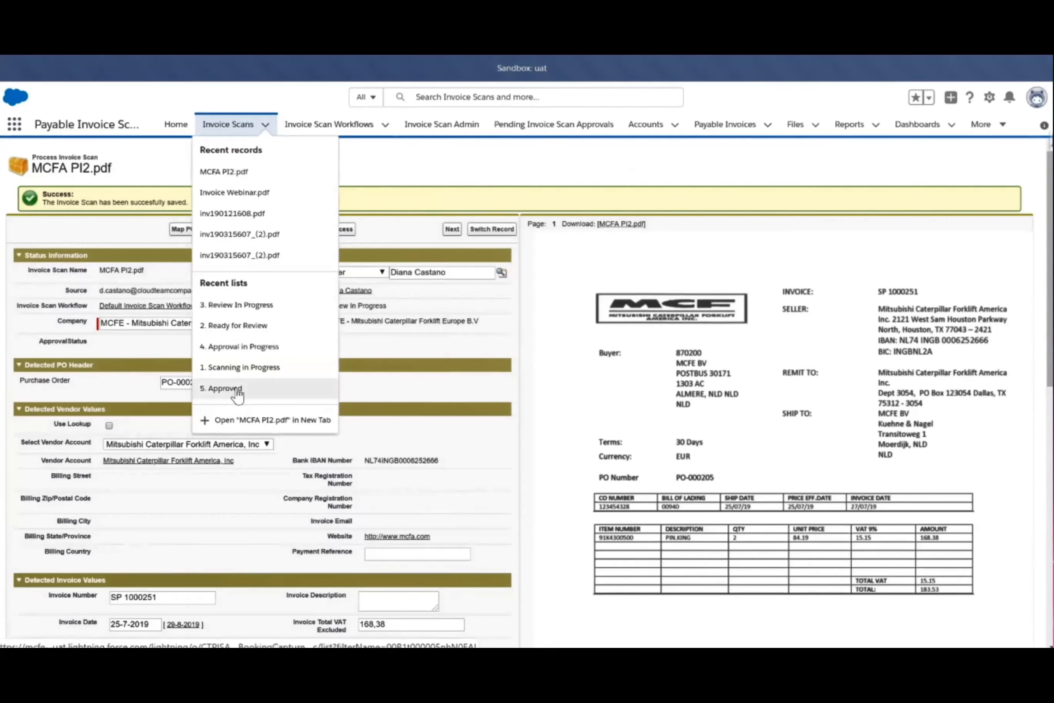
pyautogui.click(397, 180)
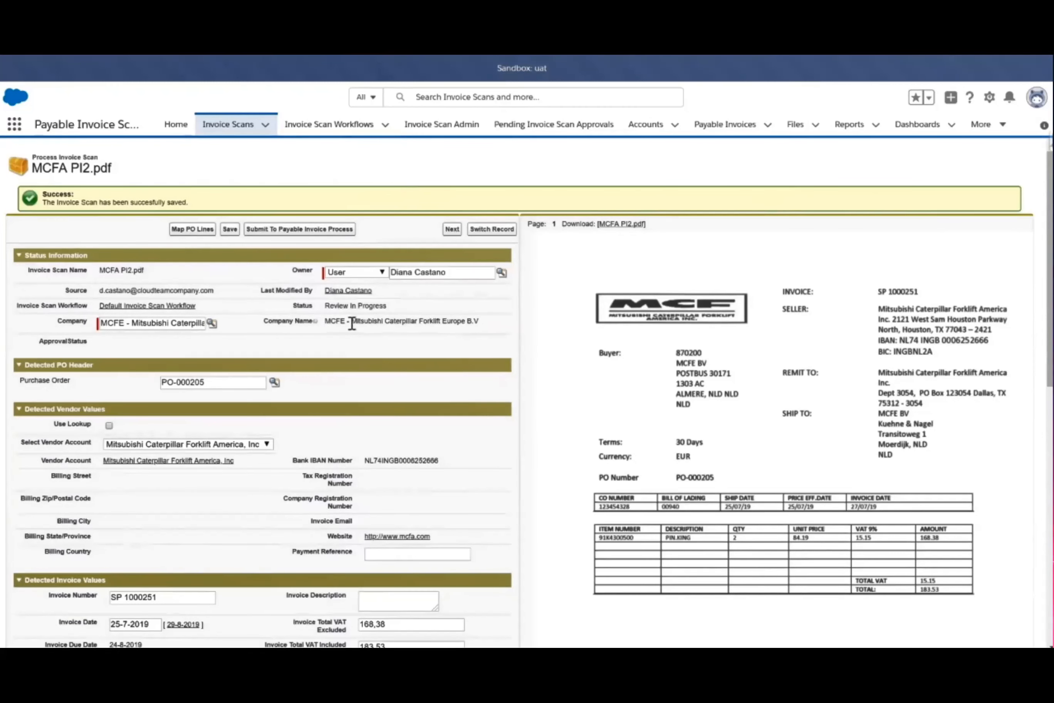
pyautogui.click(299, 230)
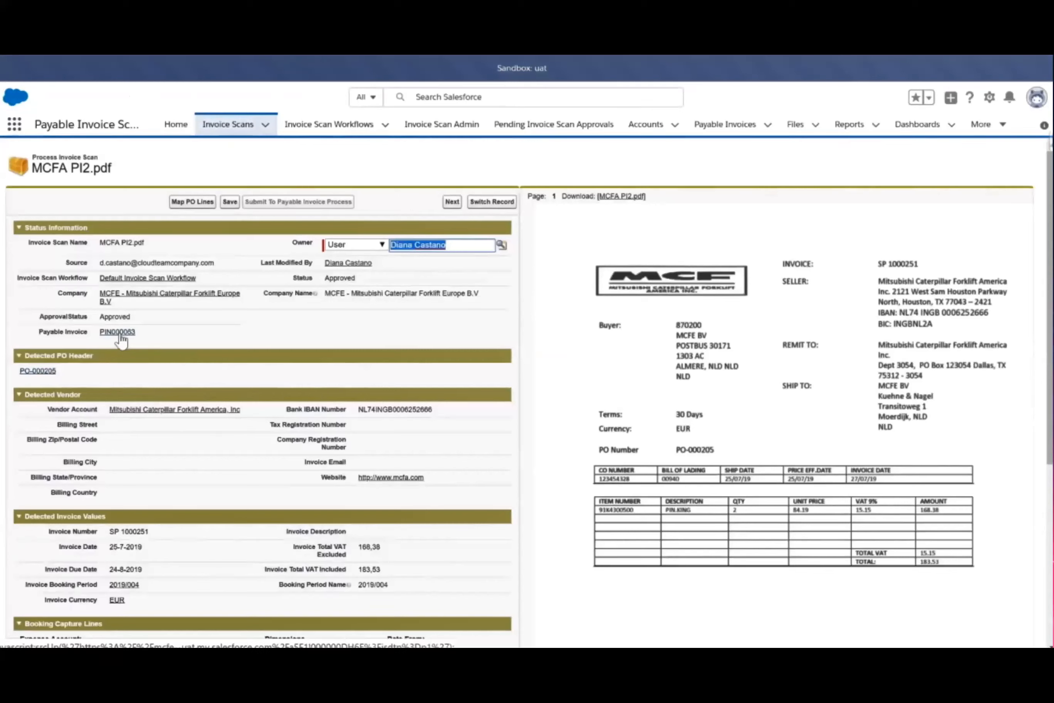
# Preview the payable invoice linked to the approved scan, and open that invoice and the detected purchase order in separate new tabs
pyautogui.moveTo(119, 340)
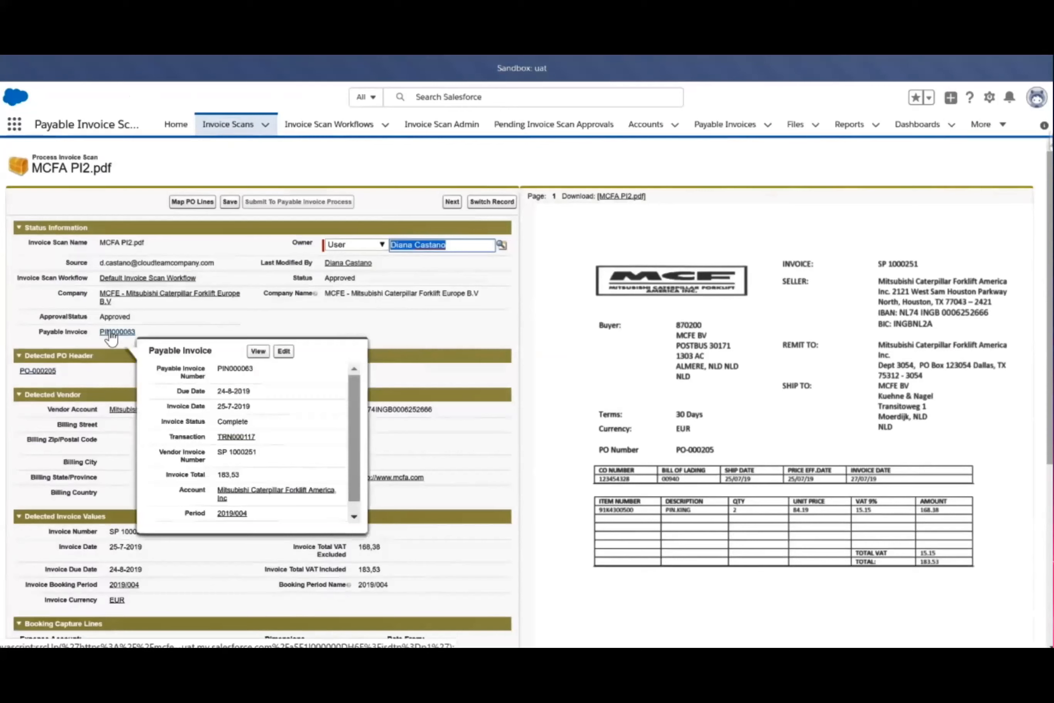
pyautogui.rightClick(111, 338)
pyautogui.click(136, 343)
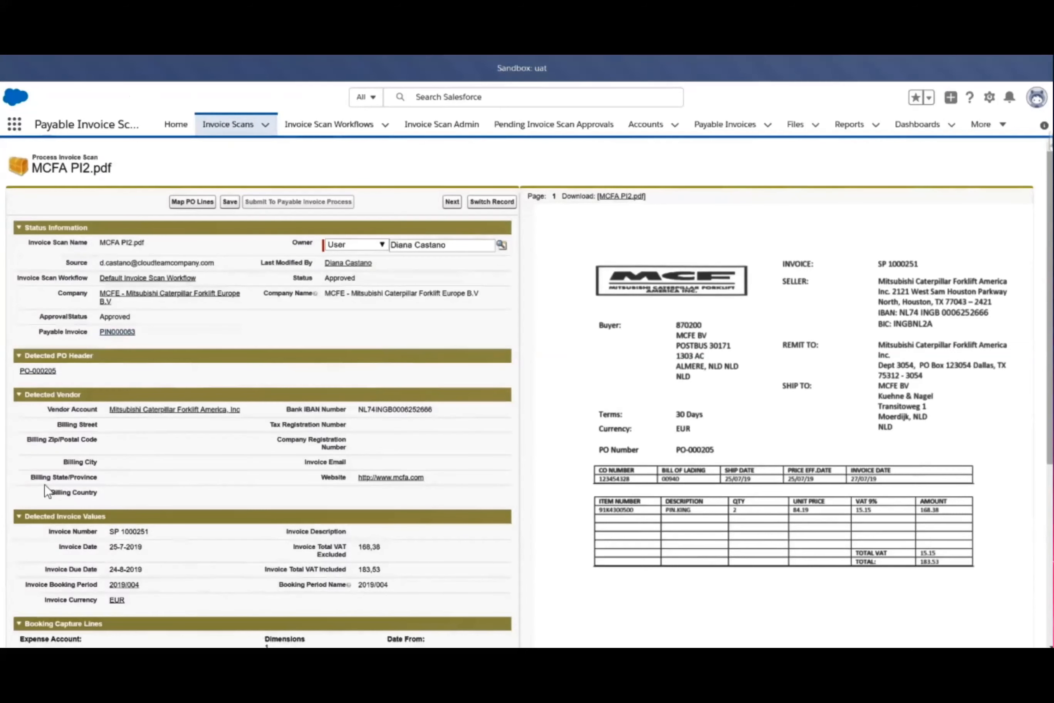
pyautogui.rightClick(41, 371)
pyautogui.click(71, 379)
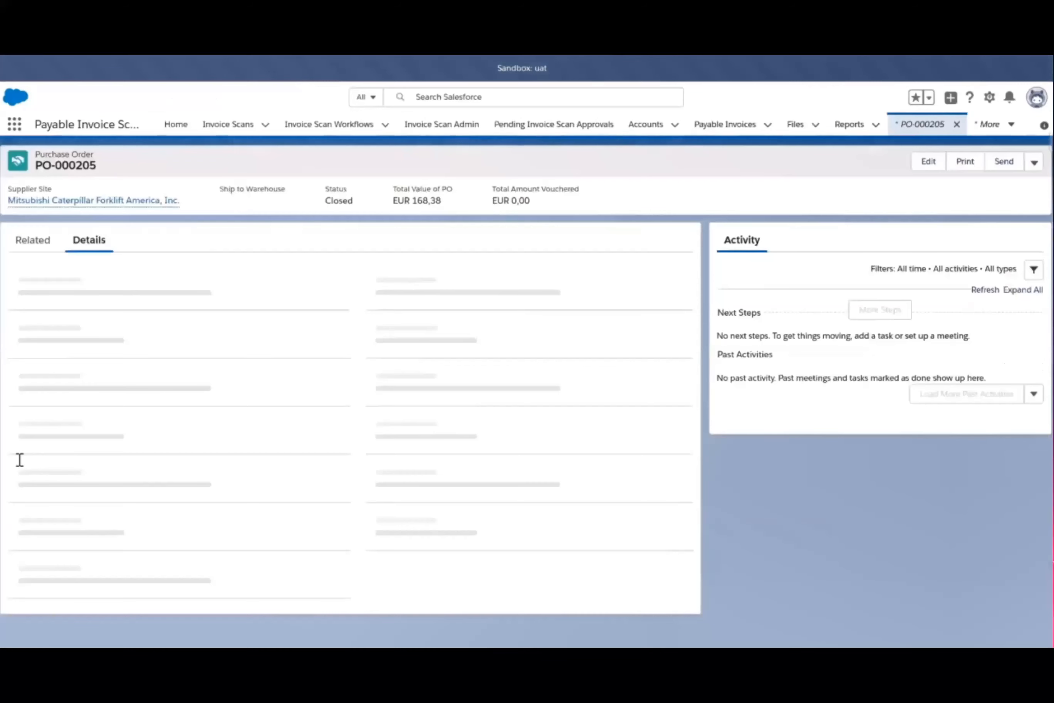
# Open the AP voucher from the purchase order's related records and match it with the invoice, purchase order and receipt
pyautogui.click(45, 242)
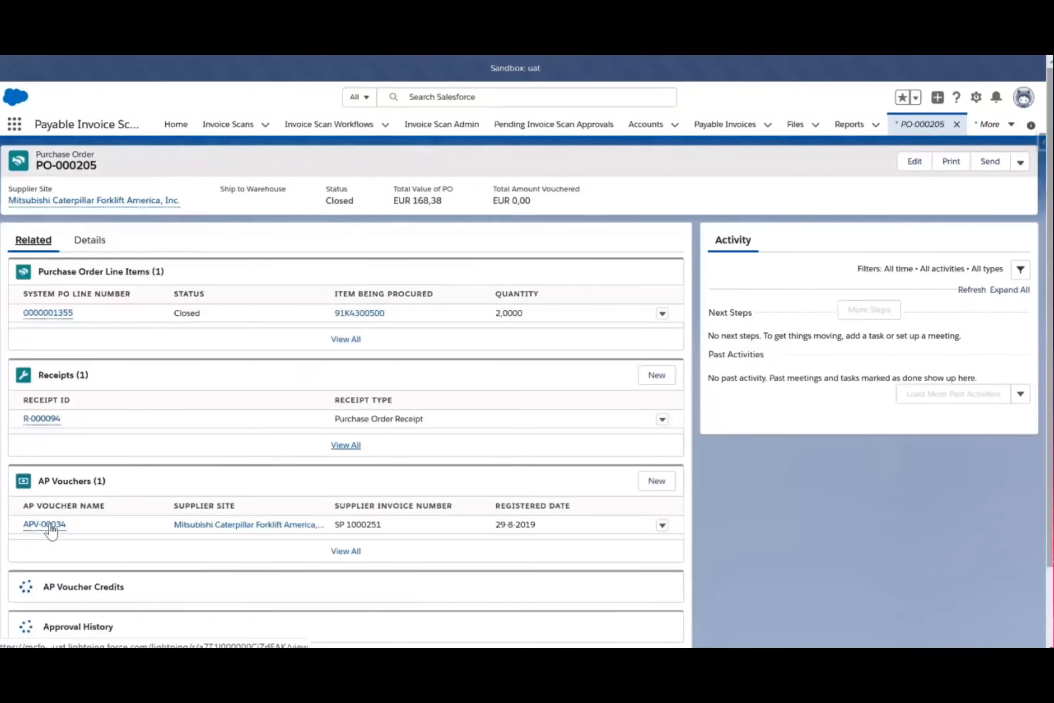
pyautogui.click(49, 525)
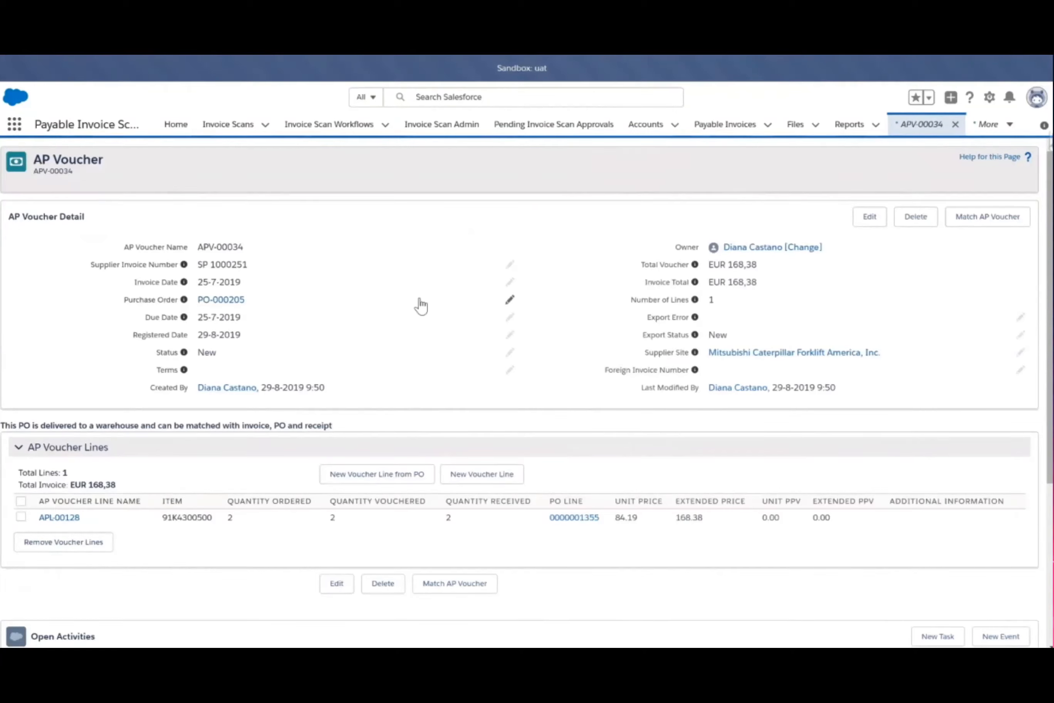
pyautogui.click(981, 223)
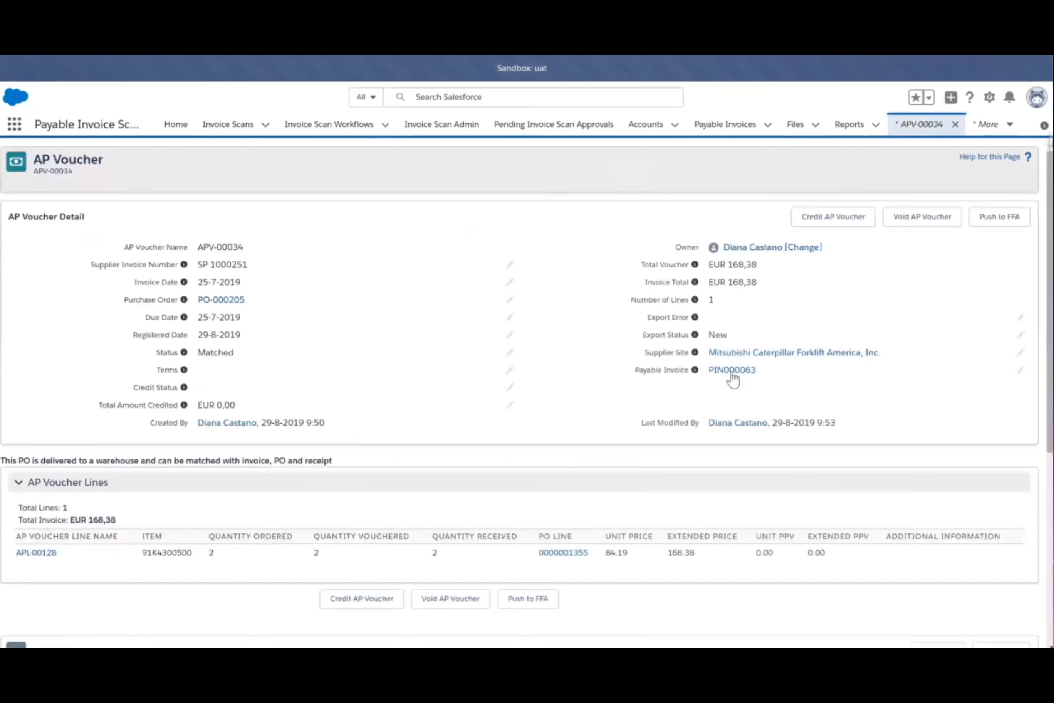
pyautogui.moveTo(732, 379)
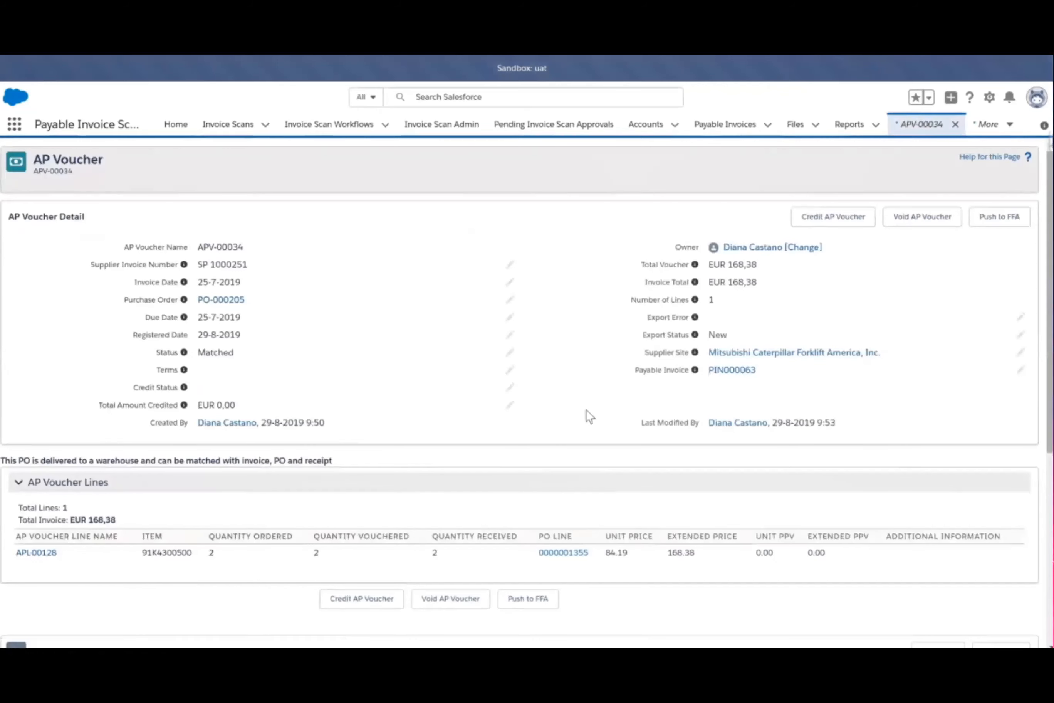